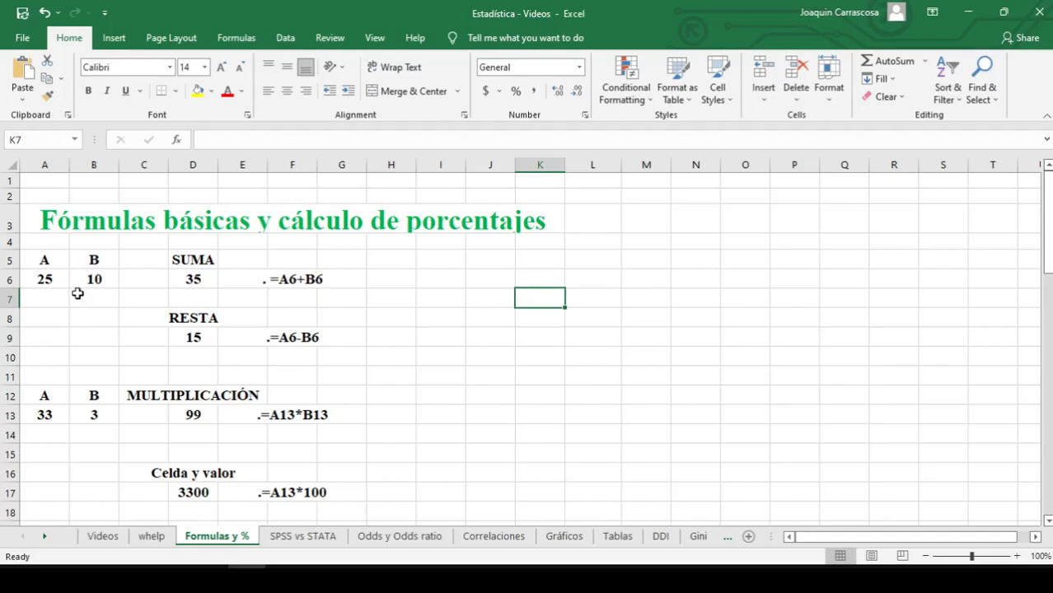
Step: Review the two values in cells A6 and B6 and the columns they belong to
left_click_drag(67, 280, 77, 280)
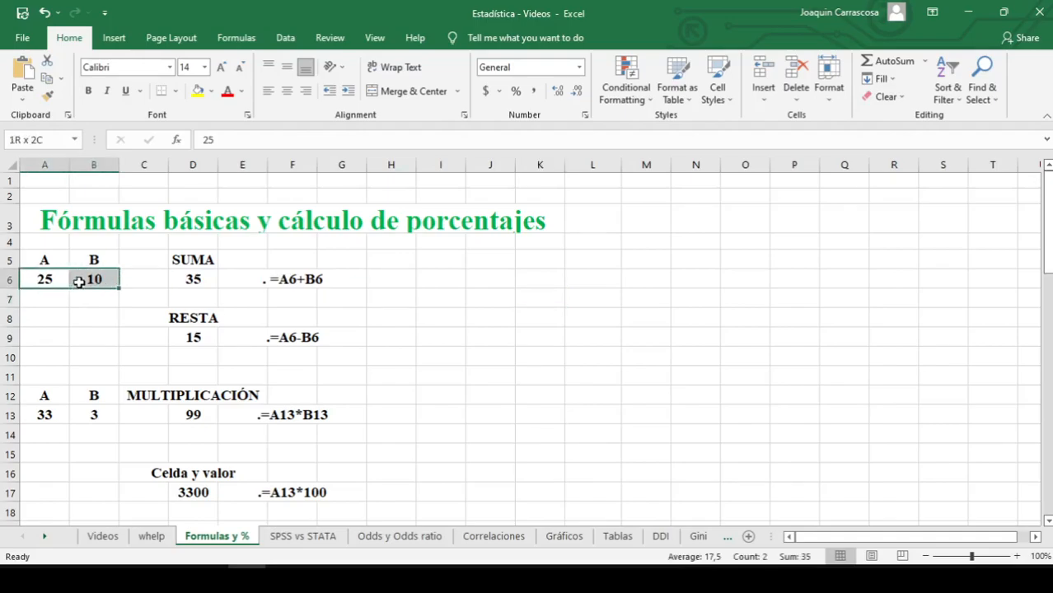
left_click(73, 310)
left_click(48, 278)
left_click(83, 277)
left_click_drag(45, 183, 48, 298)
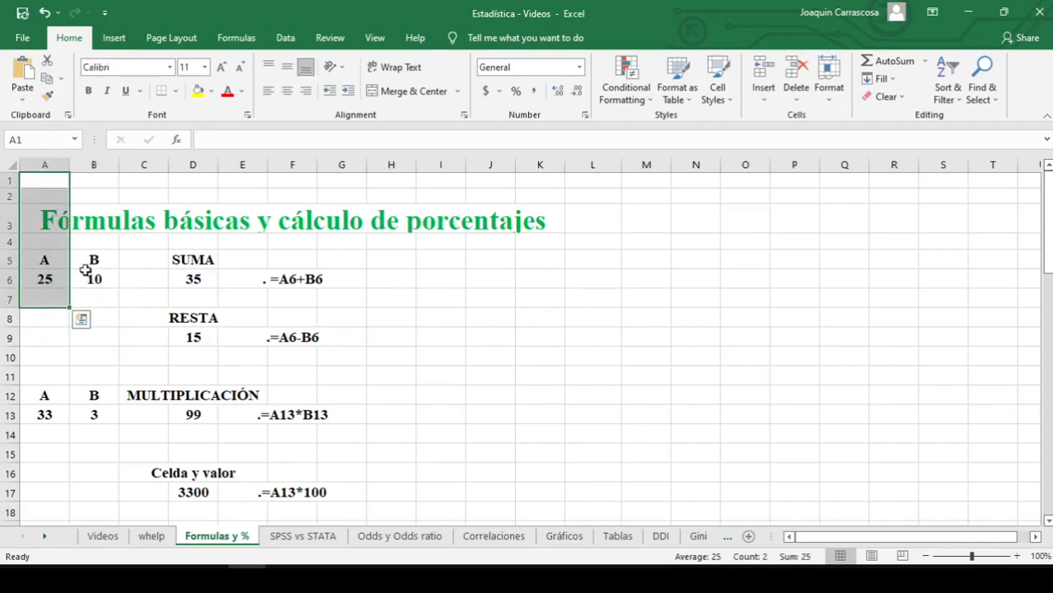
left_click_drag(101, 185, 95, 280)
left_click(52, 278)
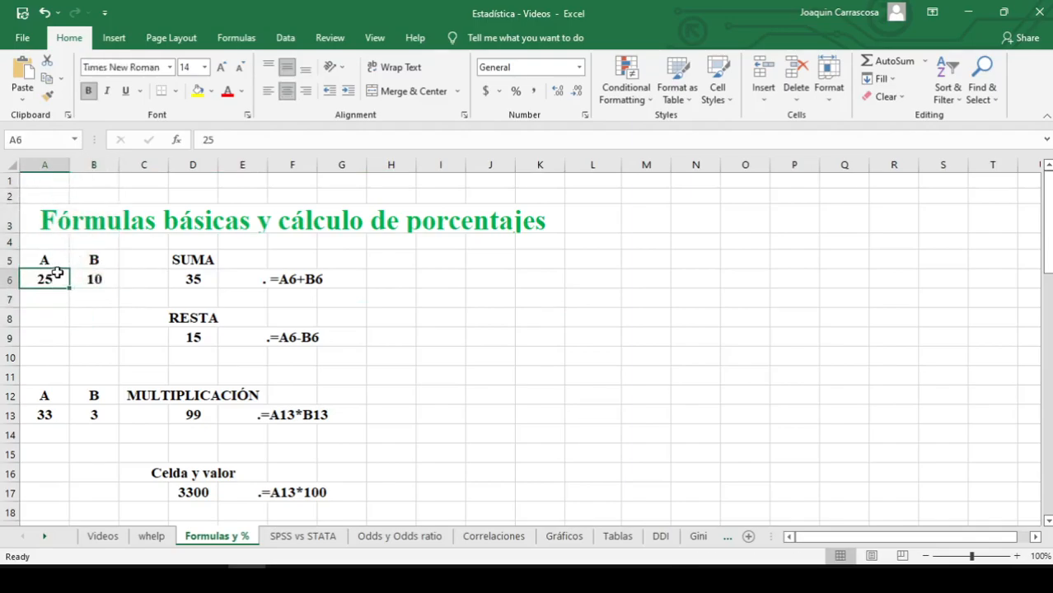
Step: Enter the formula =A6+B6 in cell D6 under SUMA
left_click(169, 262)
left_click(181, 279)
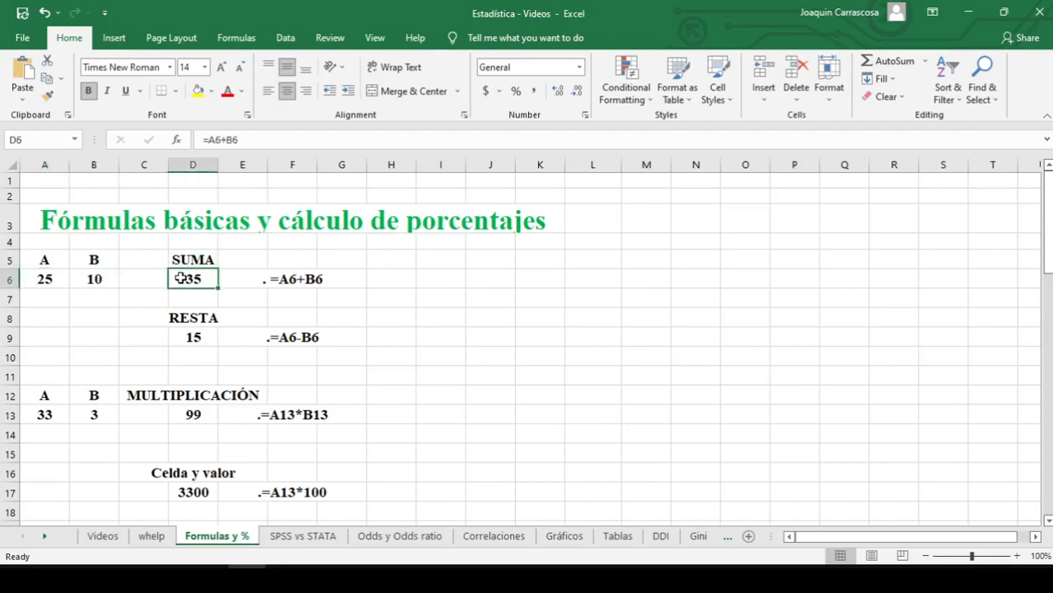
type("=")
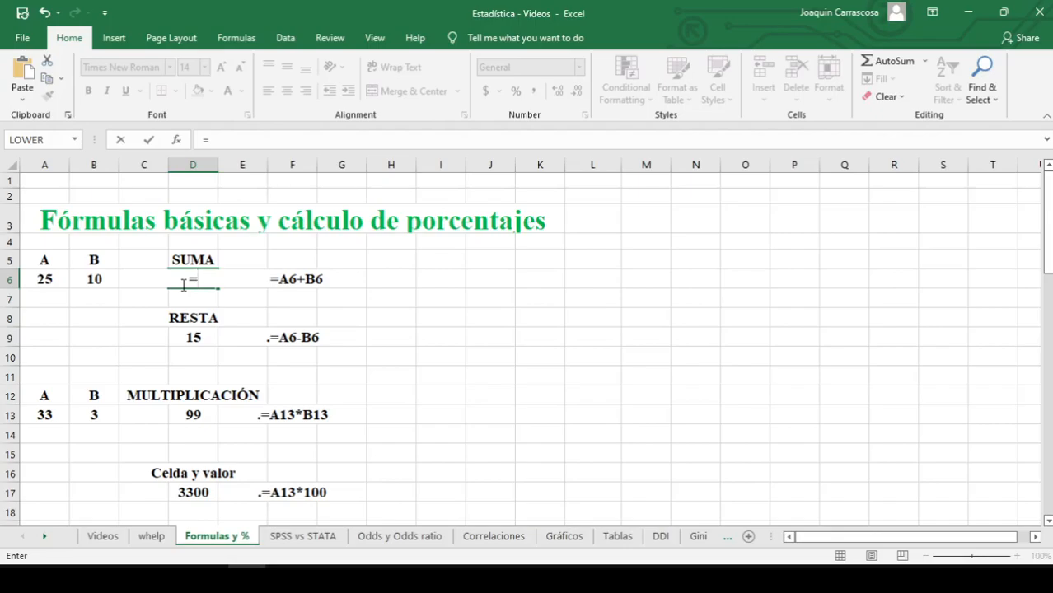
left_click(60, 275)
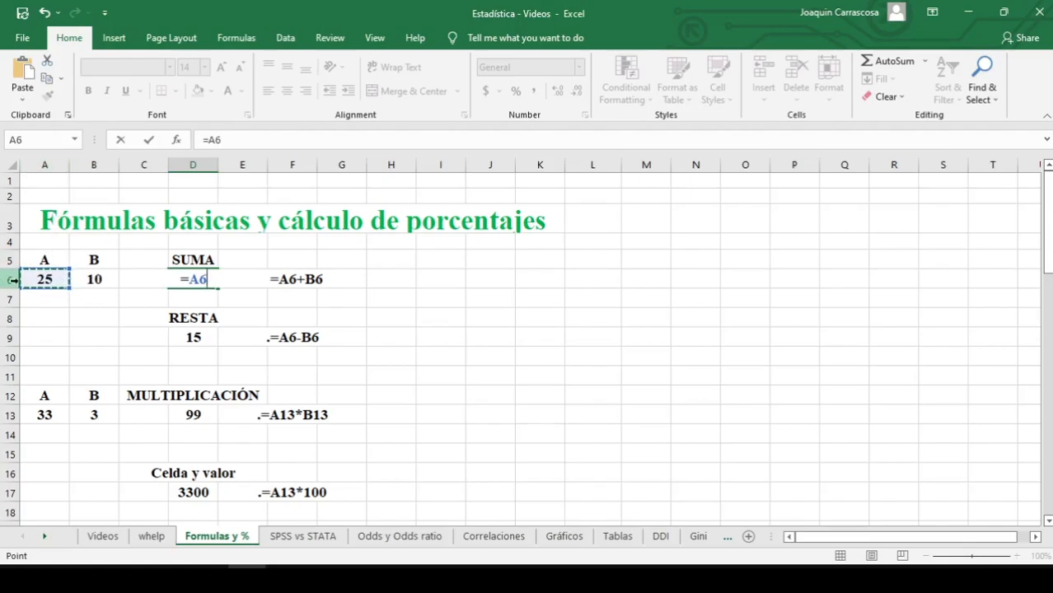
type("+")
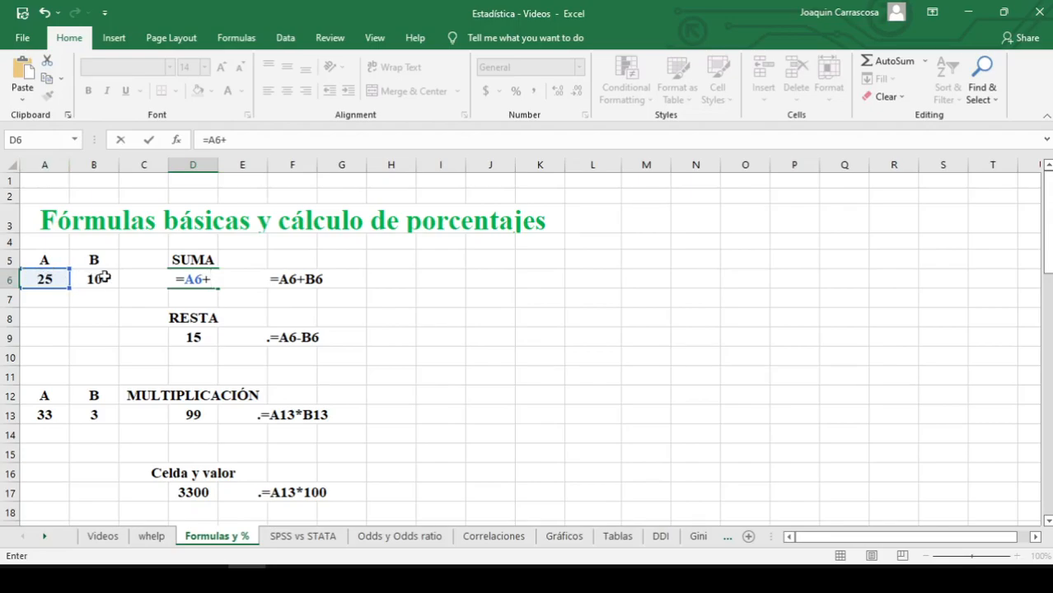
type("b6")
key("BackSpace")
key("BackSpace")
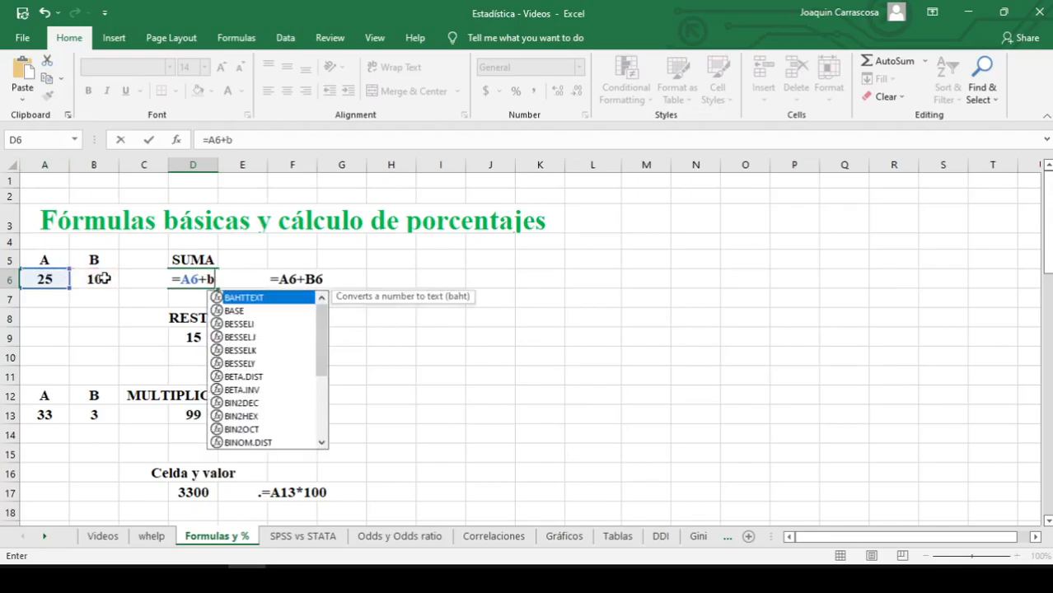
left_click(103, 278)
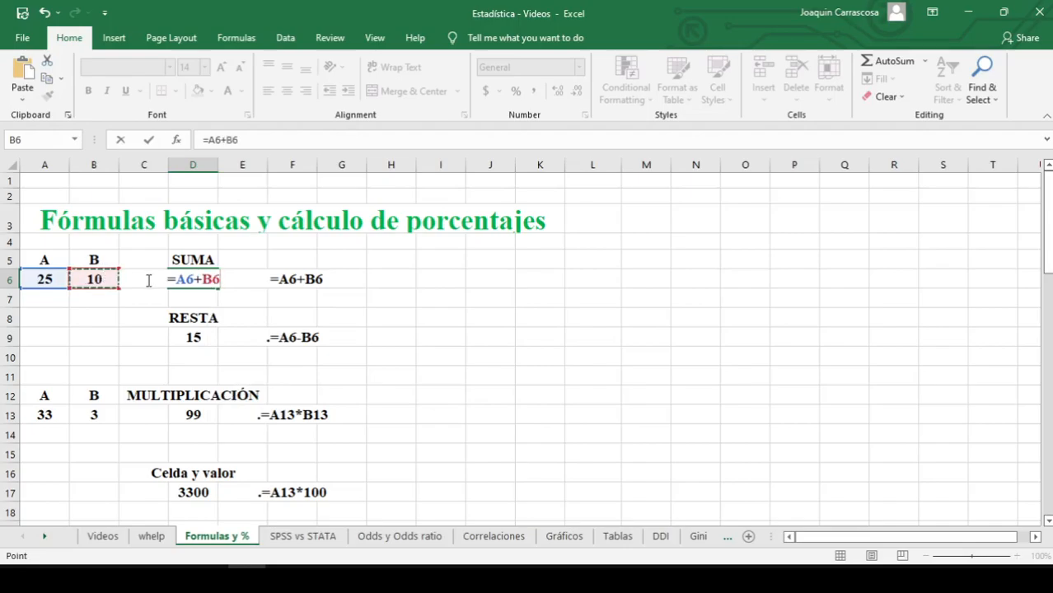
key("Return")
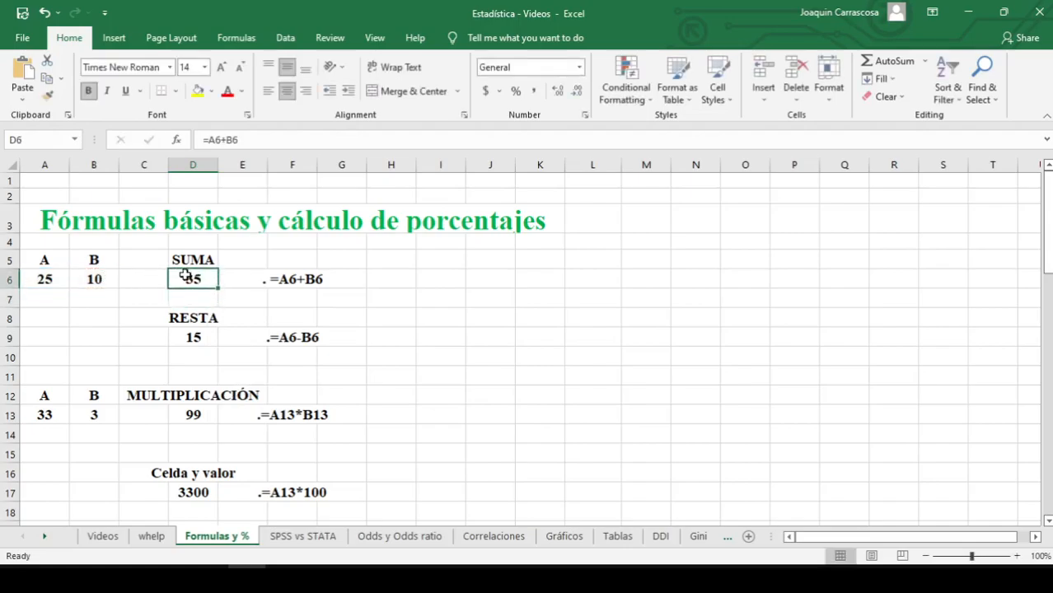
Step: Inspect the cell references in the SUMA formula in D6 and the RESTA formula in D9
double_click(185, 278)
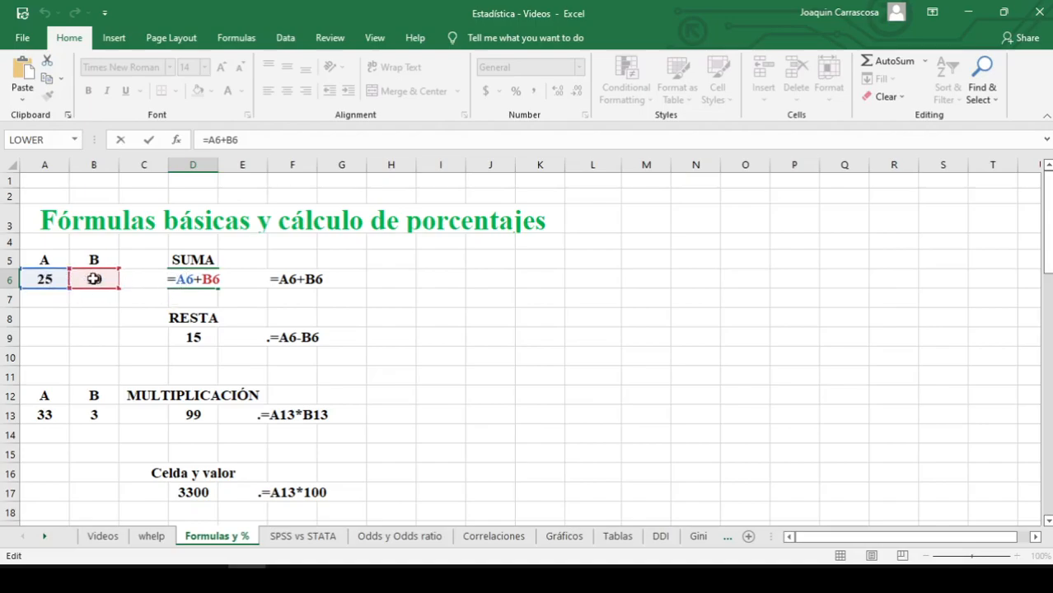
key("Return")
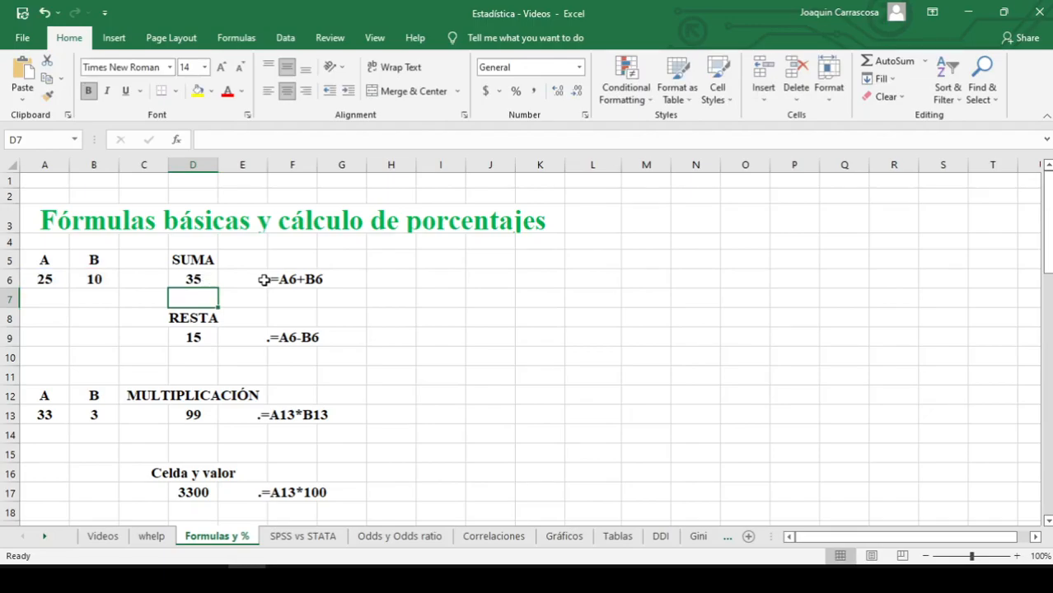
double_click(208, 336)
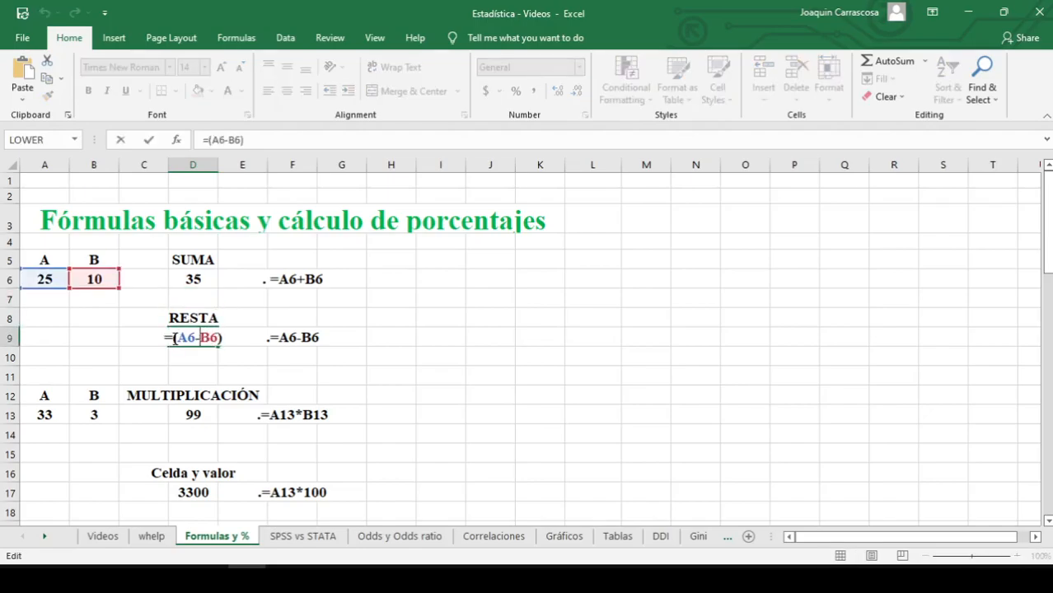
left_click_drag(178, 337, 217, 338)
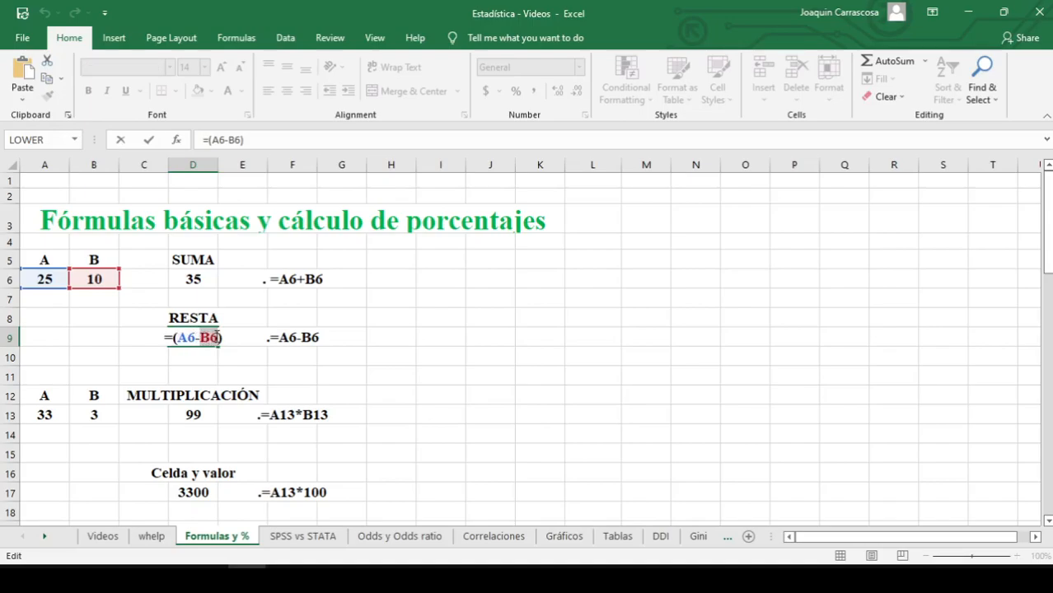
key("Return")
Step: Enter the formula =A13*B13 in cell D13 under MULTIPLICACIÓN
scroll(216, 339, "down", 1)
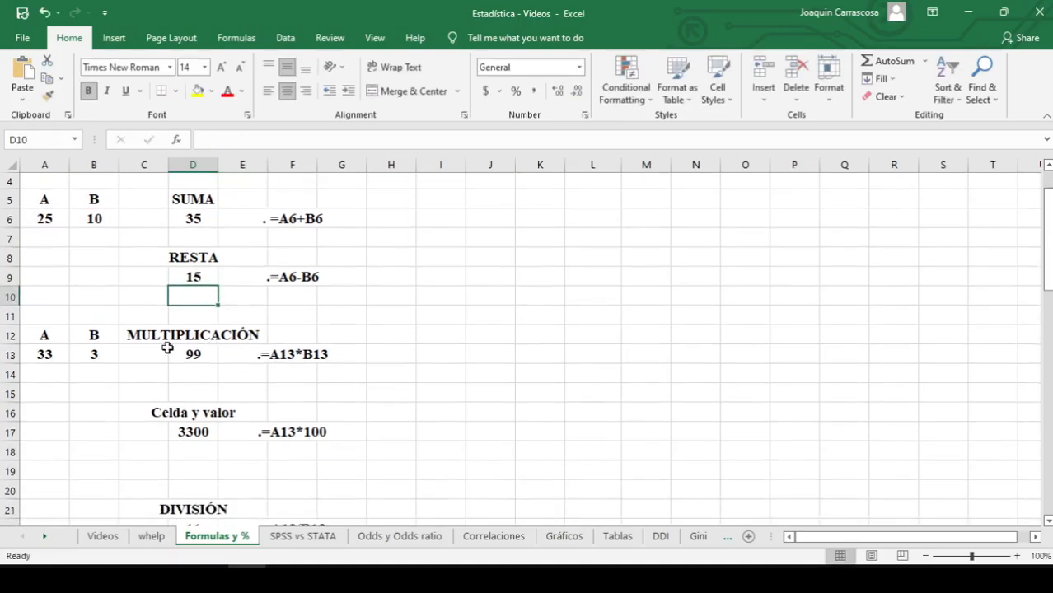
left_click_drag(44, 337, 107, 354)
left_click(54, 353)
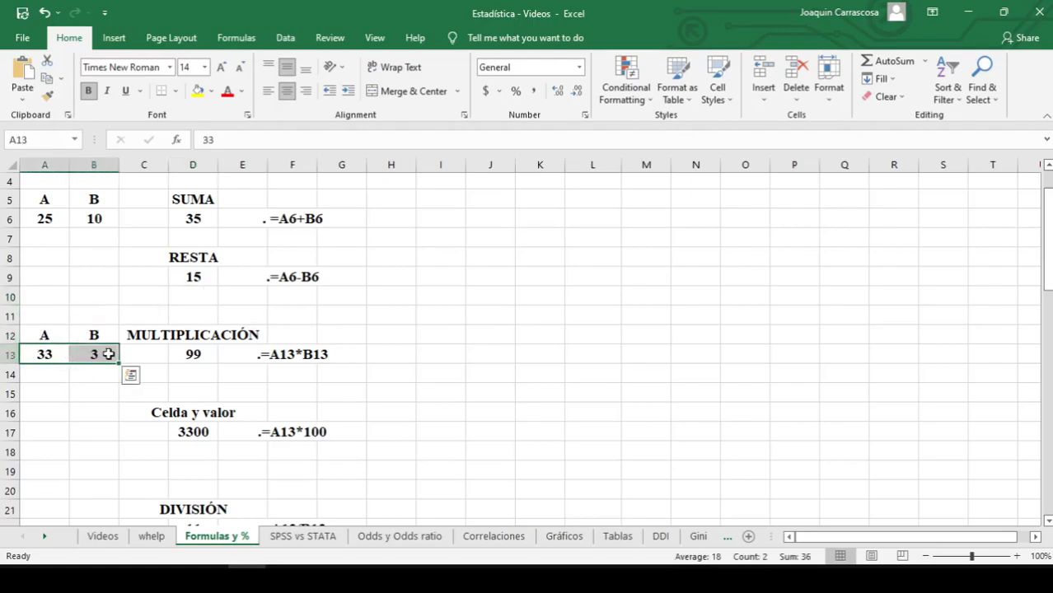
left_click(193, 354)
type("=")
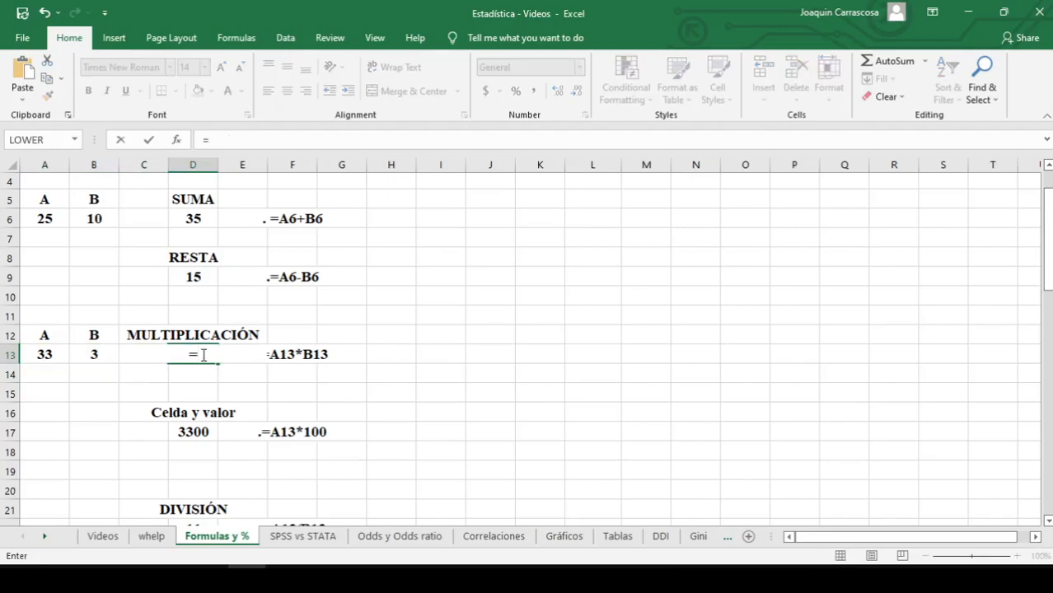
type("a13")
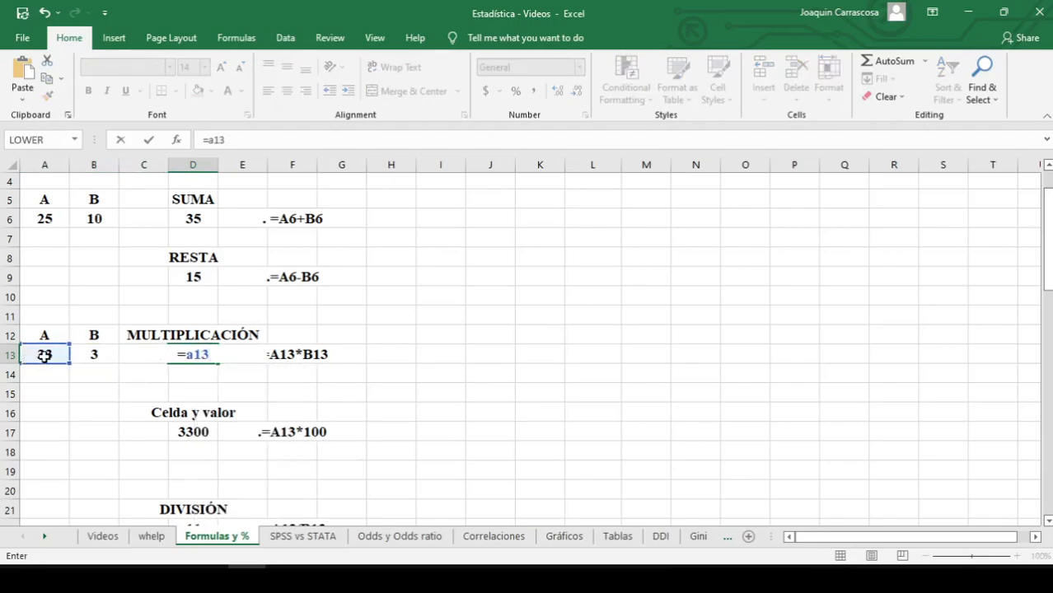
type("*a14")
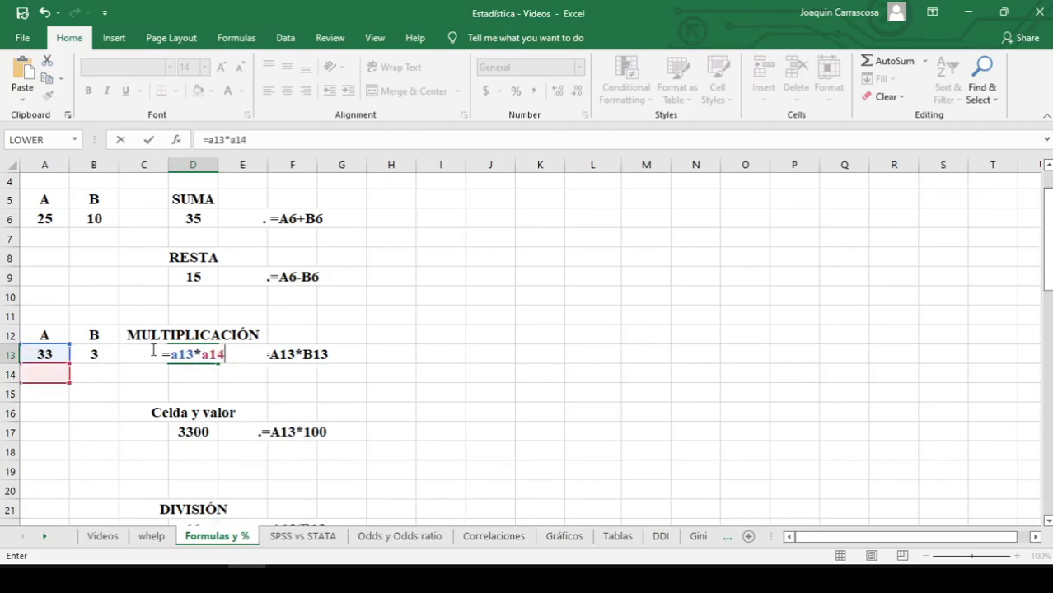
key("BackSpace")
key("BackSpace")
key("BackSpace")
type("b13")
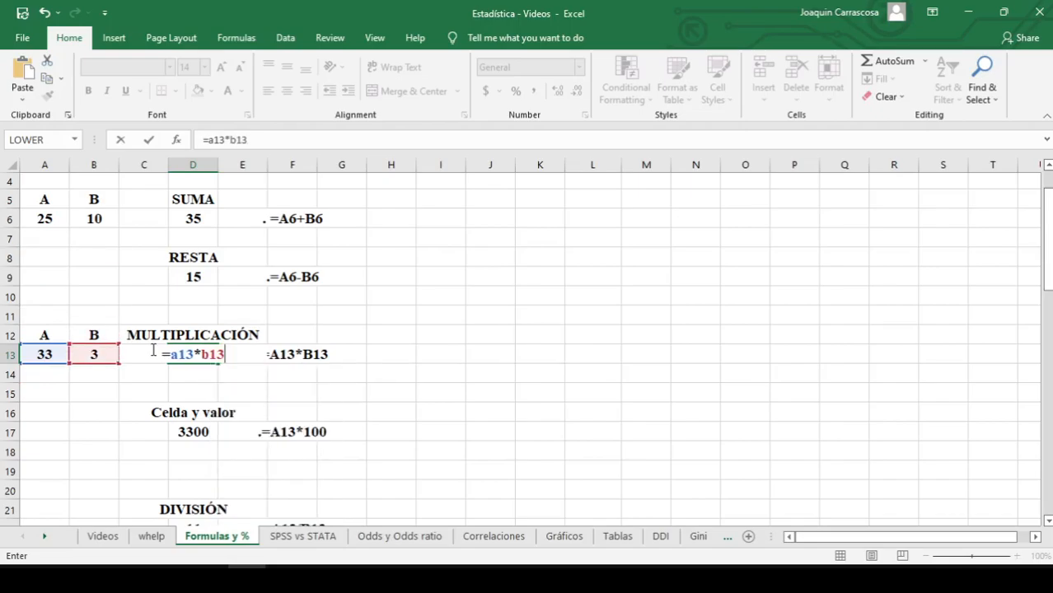
key("Return")
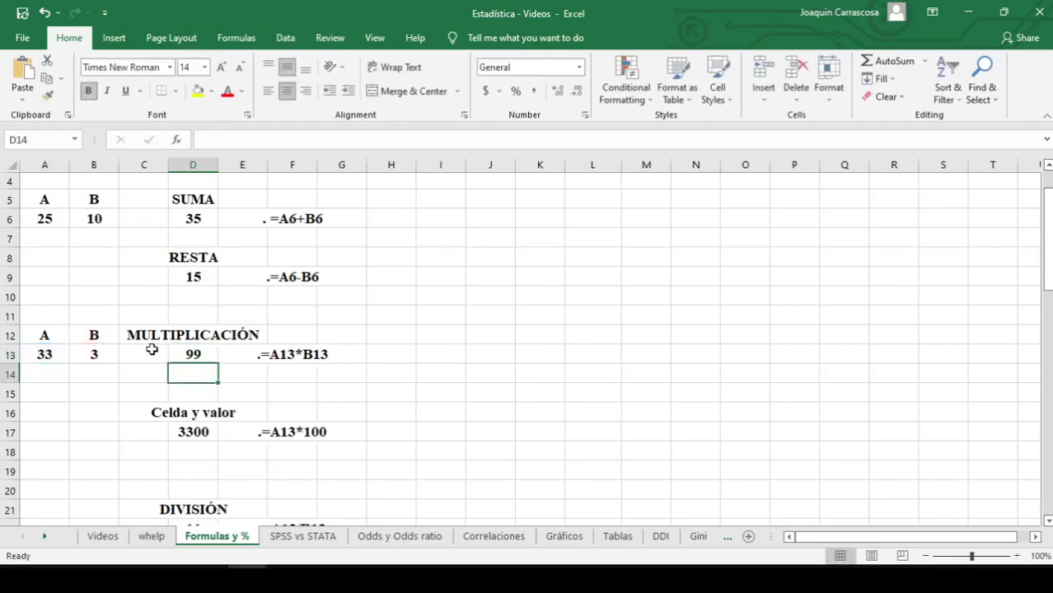
left_click(176, 353)
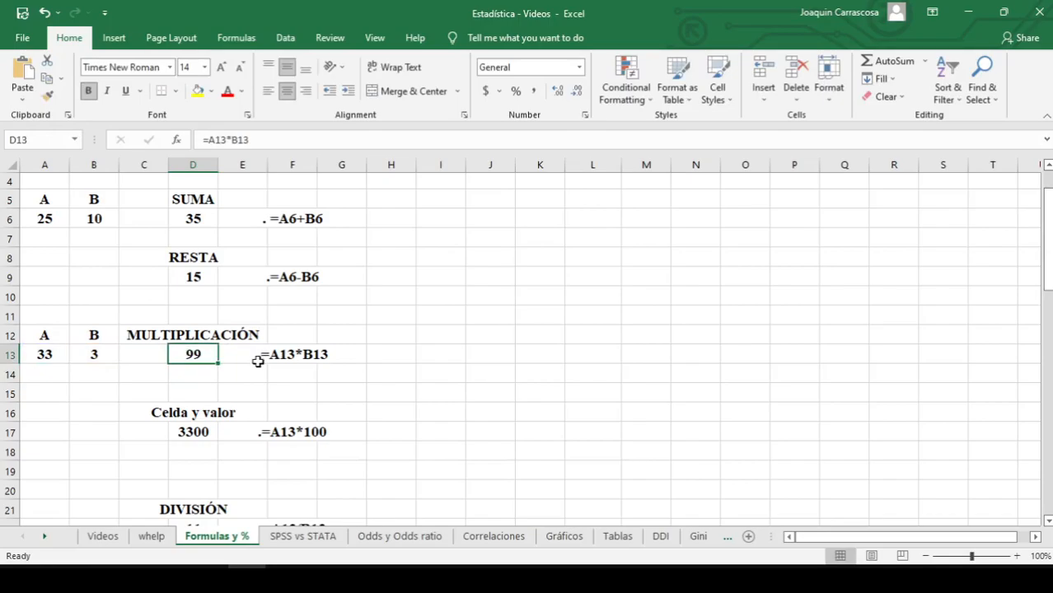
Step: Enter the formula =A13*100 in cell D17 under Celda y valor, multiplying a cell by a fixed number
left_click(197, 426)
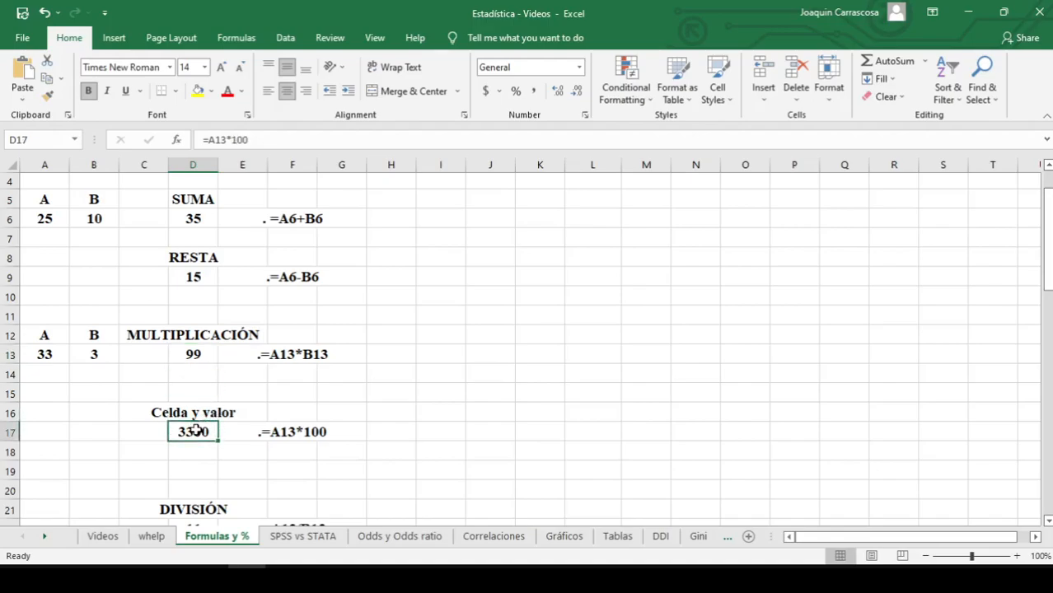
left_click(66, 353)
left_click(179, 427)
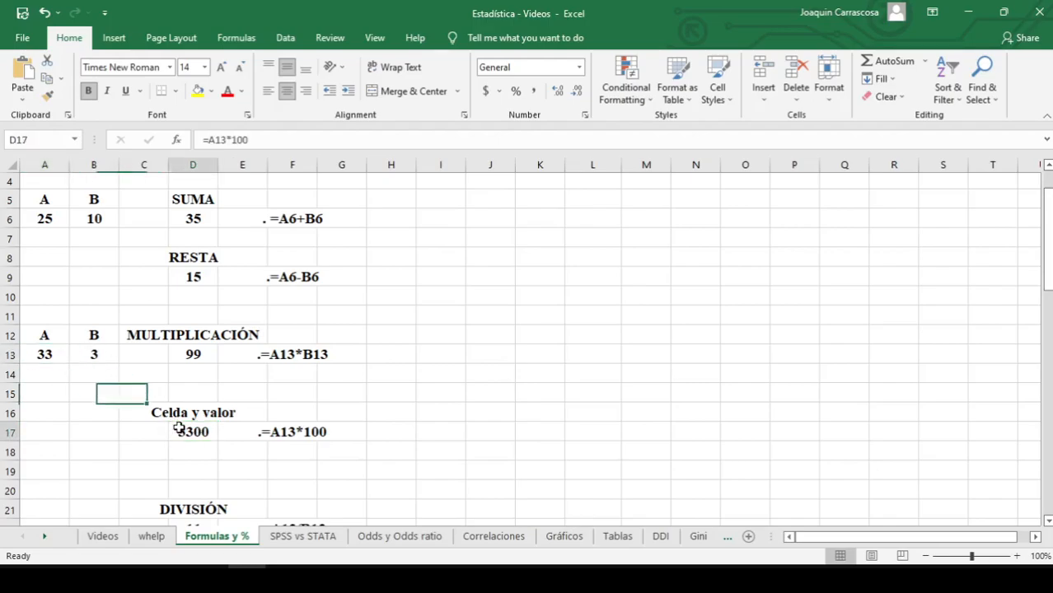
left_click(50, 356)
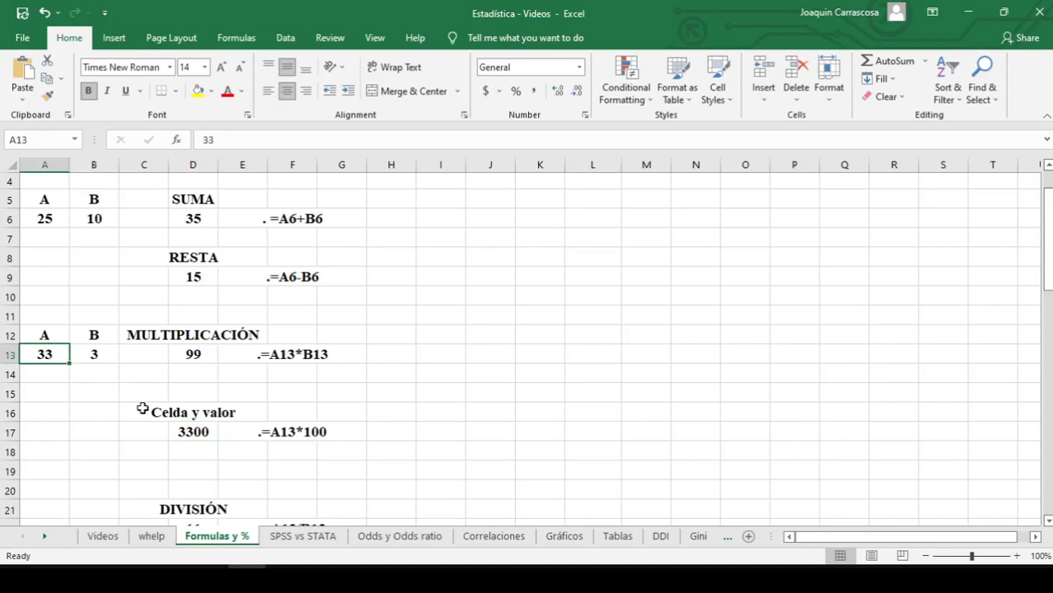
left_click(188, 425)
type("=")
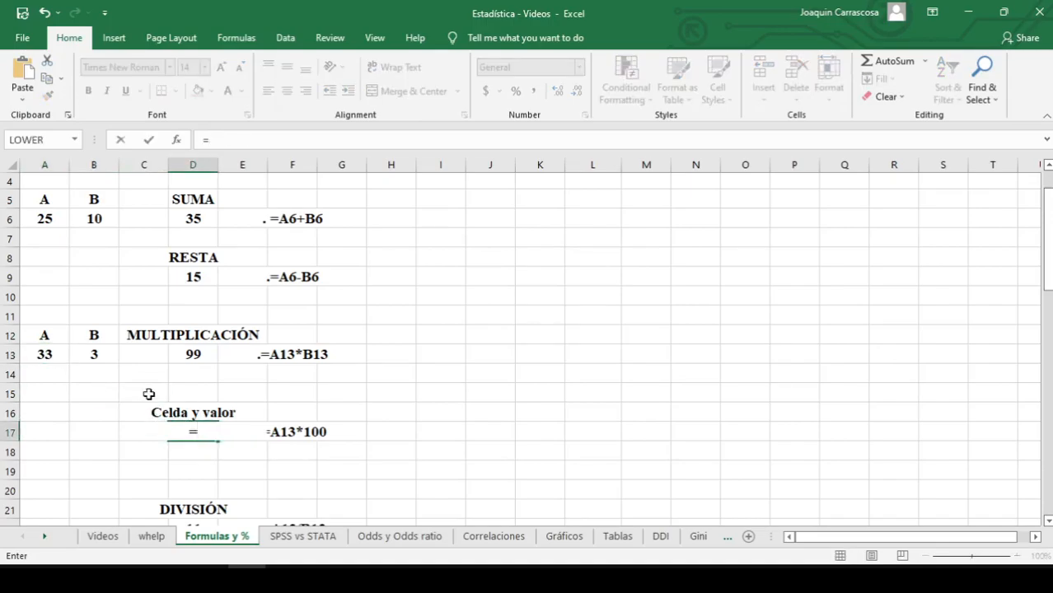
left_click(49, 355)
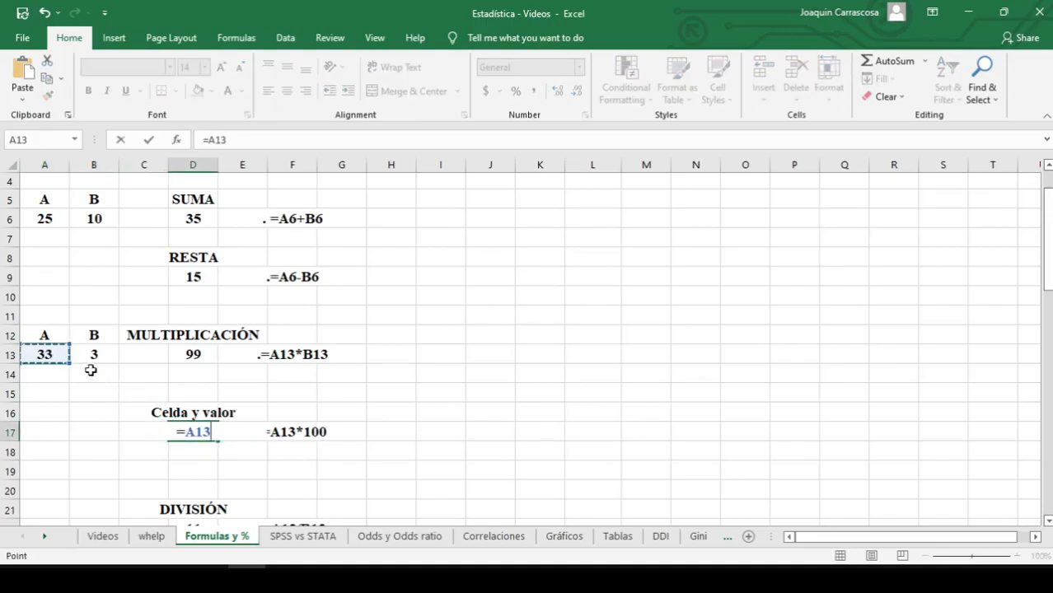
type("*100")
key("Return")
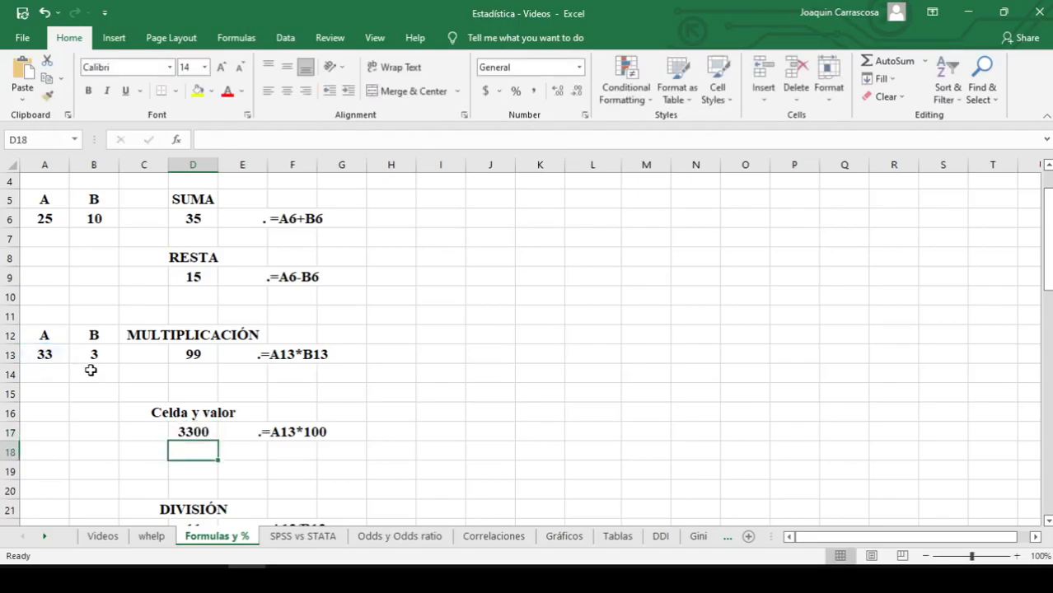
left_click(211, 431)
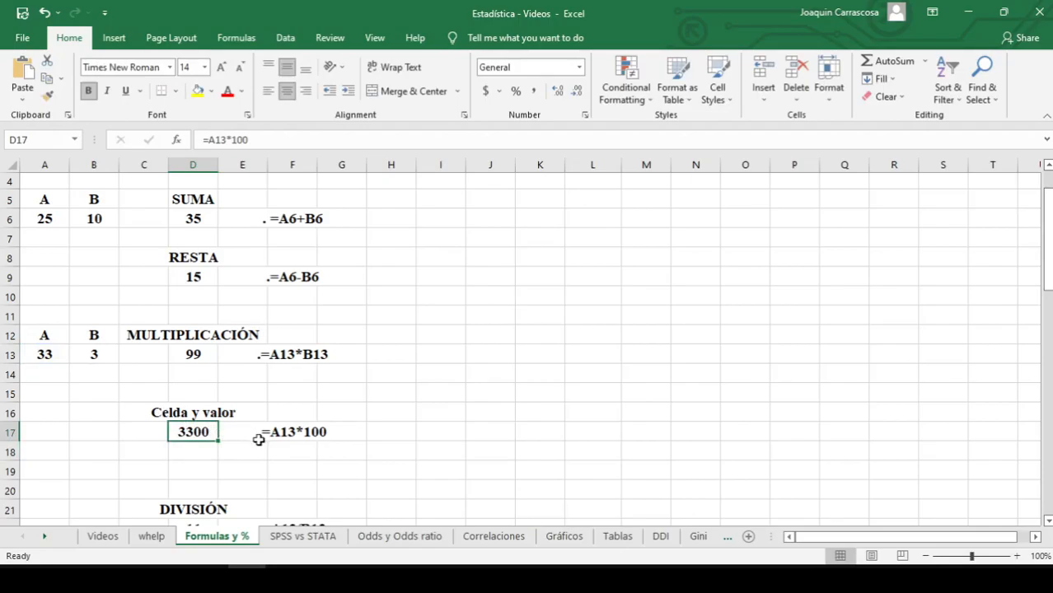
Step: Inspect the formula in cell D22 under DIVISIÓN
scroll(259, 441, "down", 3)
left_click(204, 334)
left_click(202, 353)
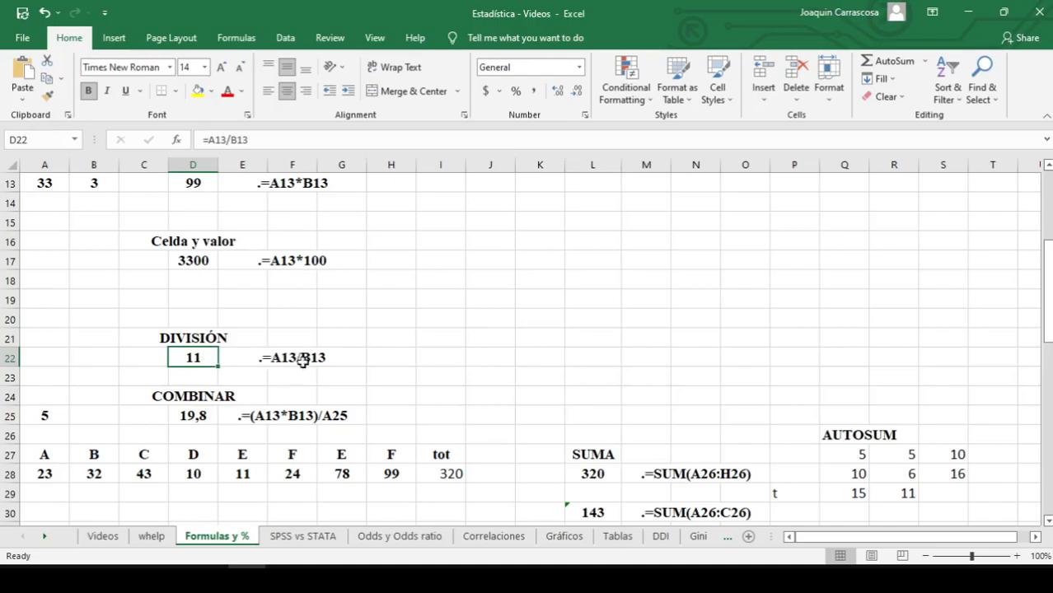
Step: Clear the row total in cell I28 under tot
scroll(314, 359, "down", 1)
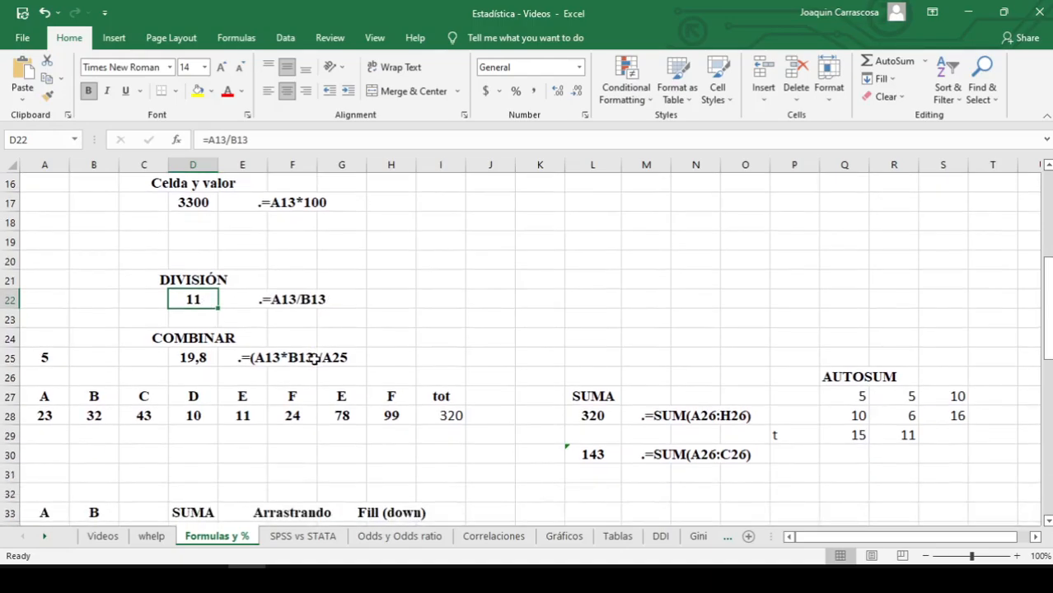
left_click(455, 418)
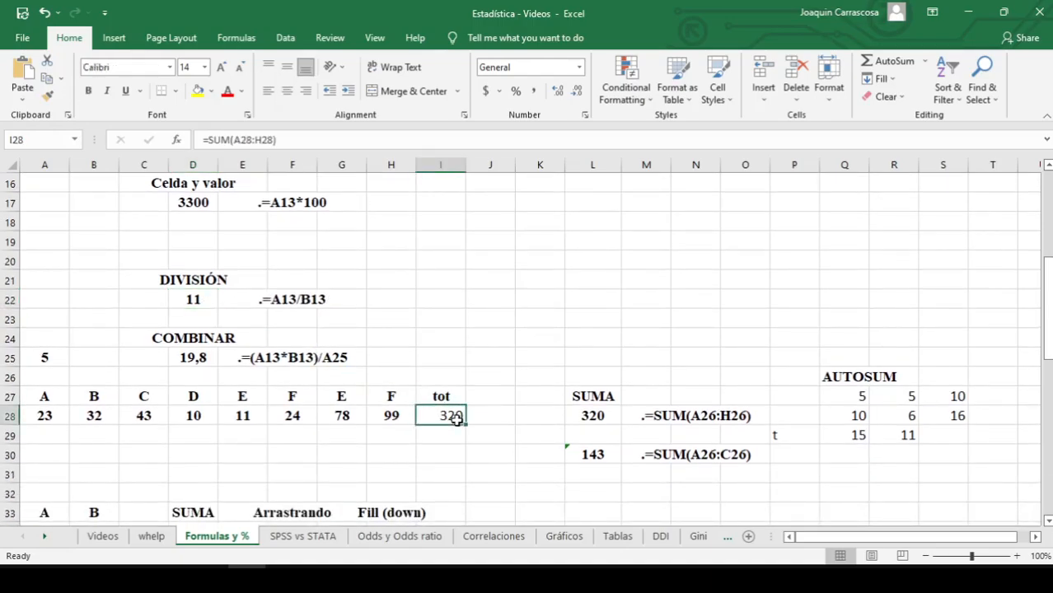
key("Delete")
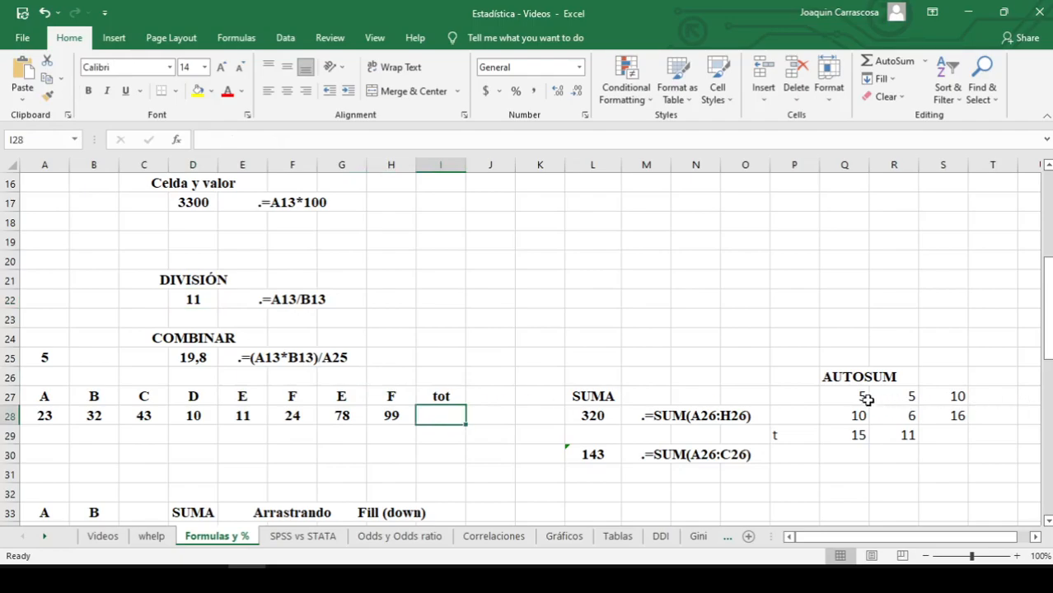
Step: Clear the AUTOSUM example's row totals in S27:S28 and its totals row in Q29:S29
left_click_drag(954, 396, 956, 417)
key("Delete")
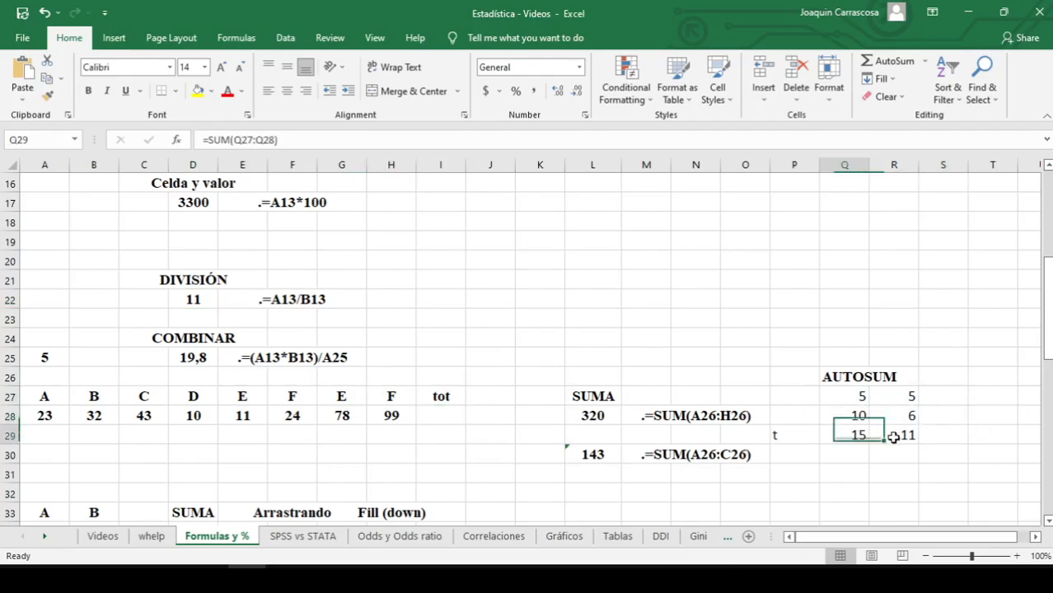
left_click_drag(844, 435, 948, 435)
key("Delete")
left_click(408, 450)
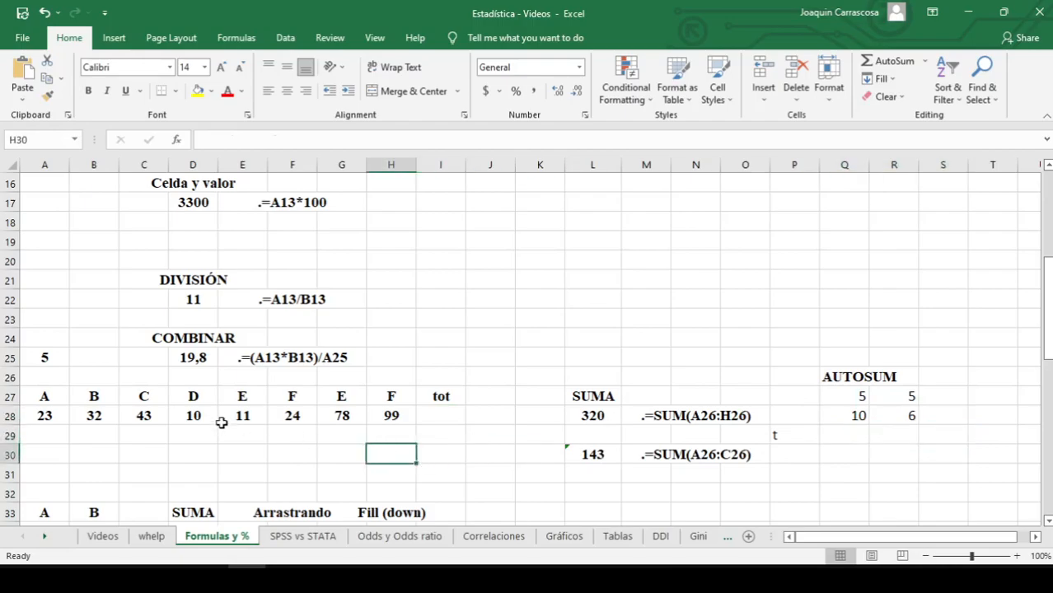
Step: Enter the formula =SUM(A28:H28) in cell L28 under SUMA and compare it with the written example beside it
left_click(44, 415)
left_click_drag(44, 414, 398, 420)
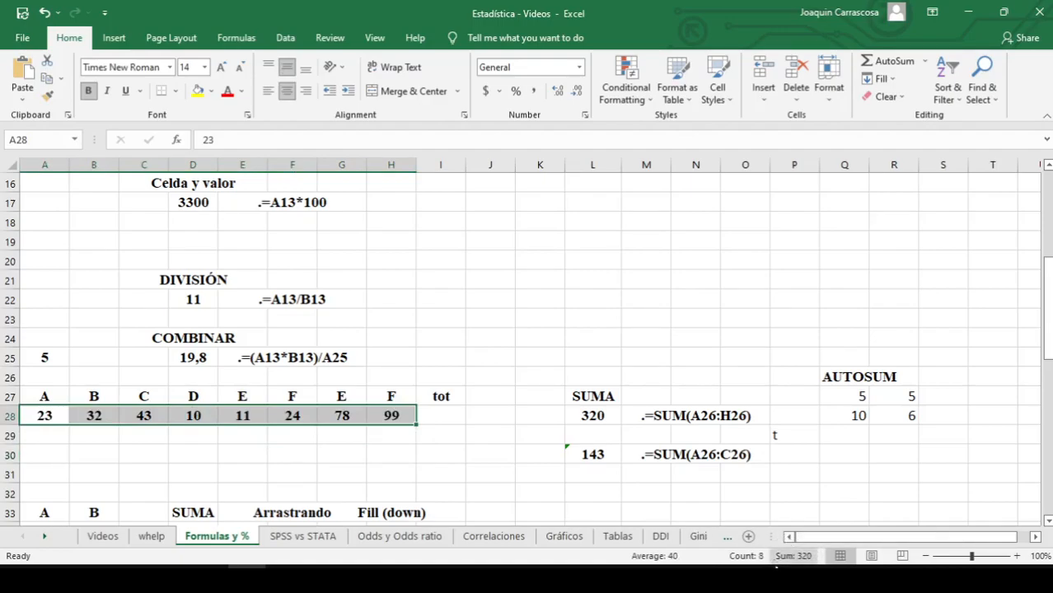
left_click(593, 416)
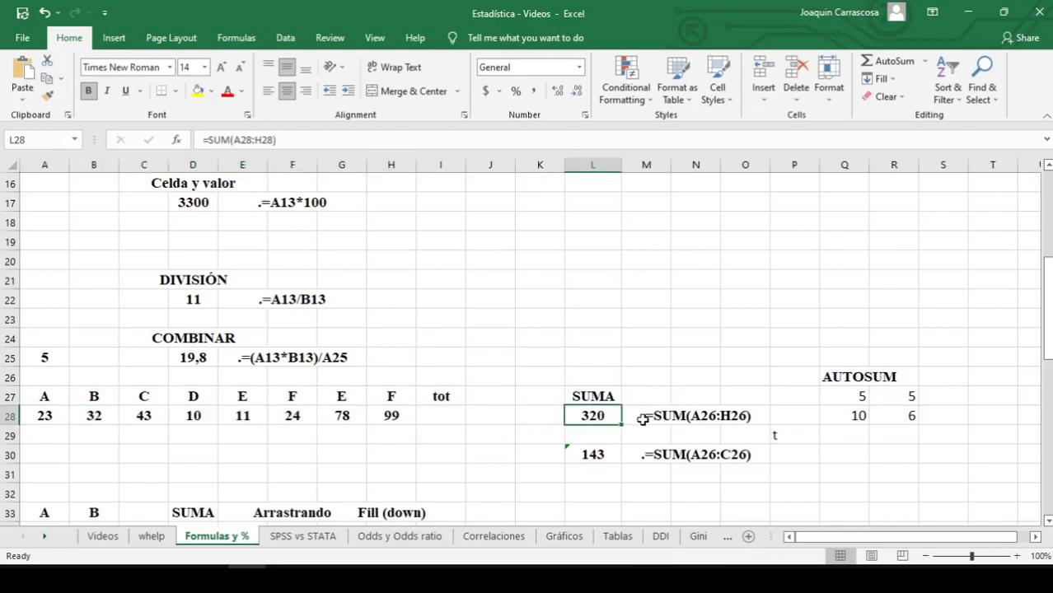
type("=sum(")
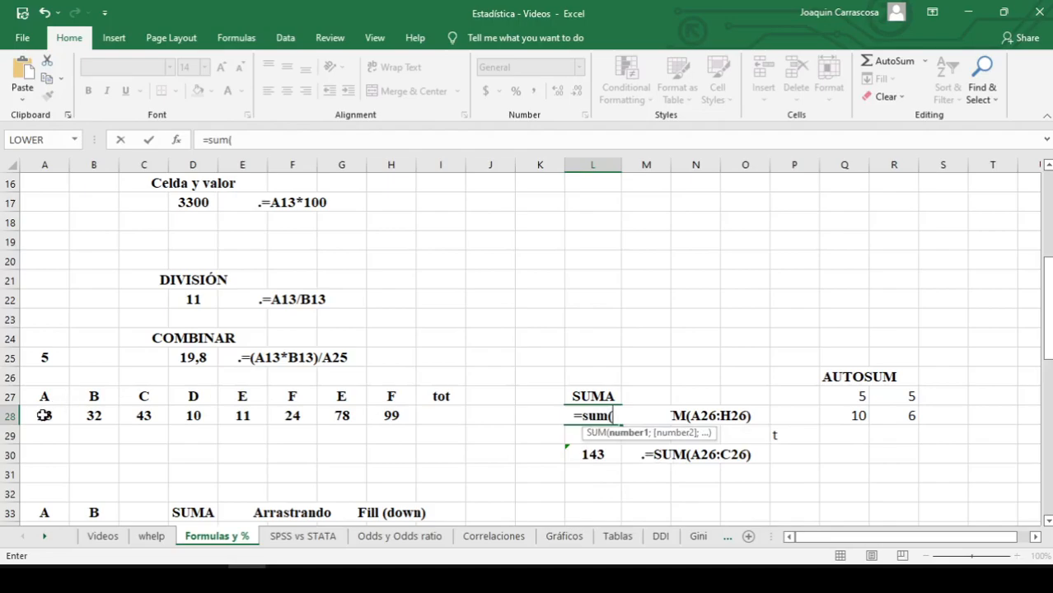
left_click_drag(44, 416, 388, 413)
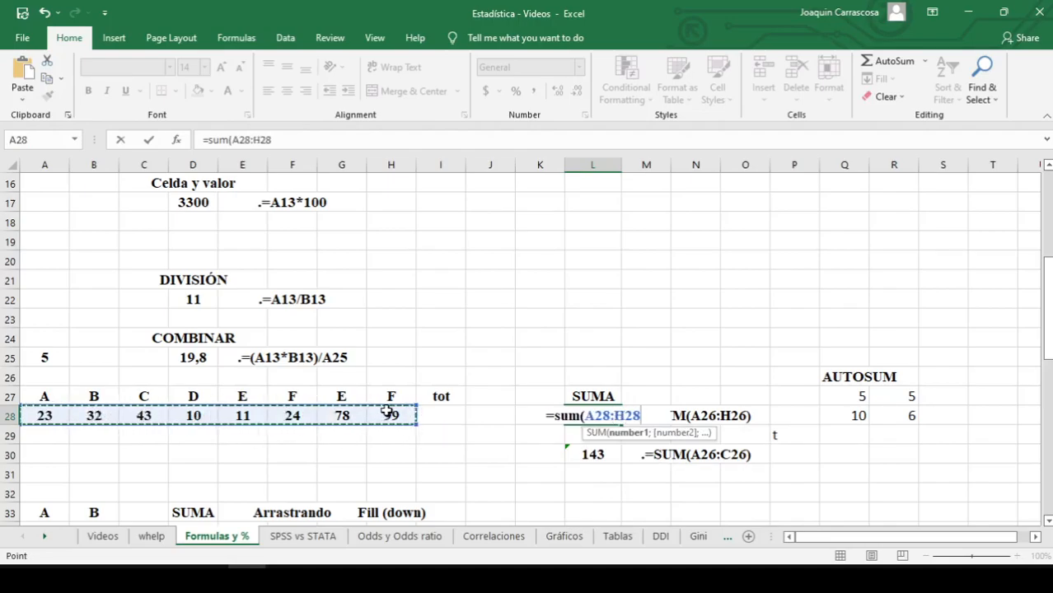
type(")")
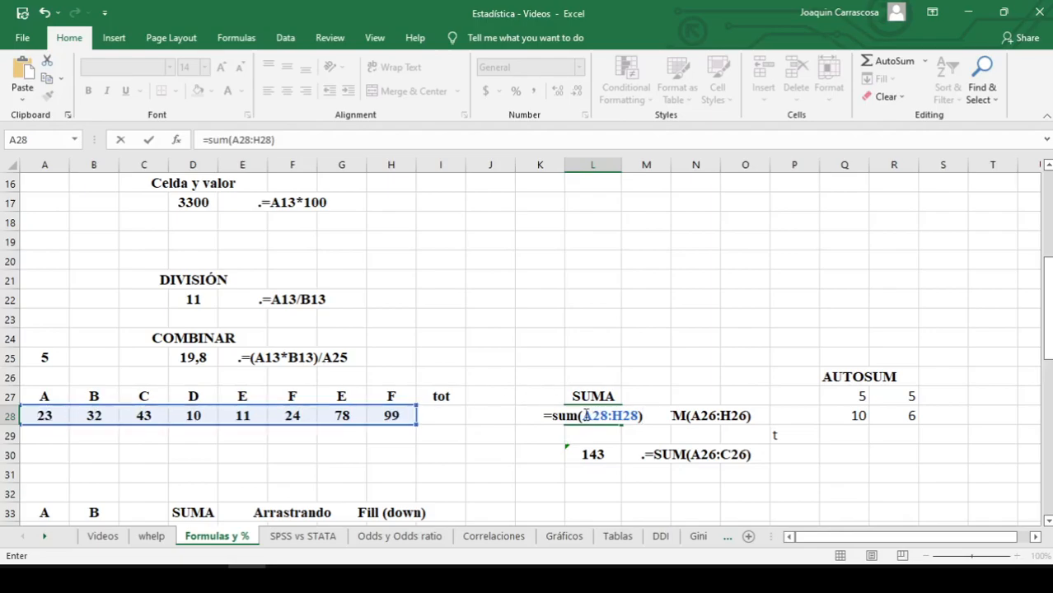
left_click(611, 416)
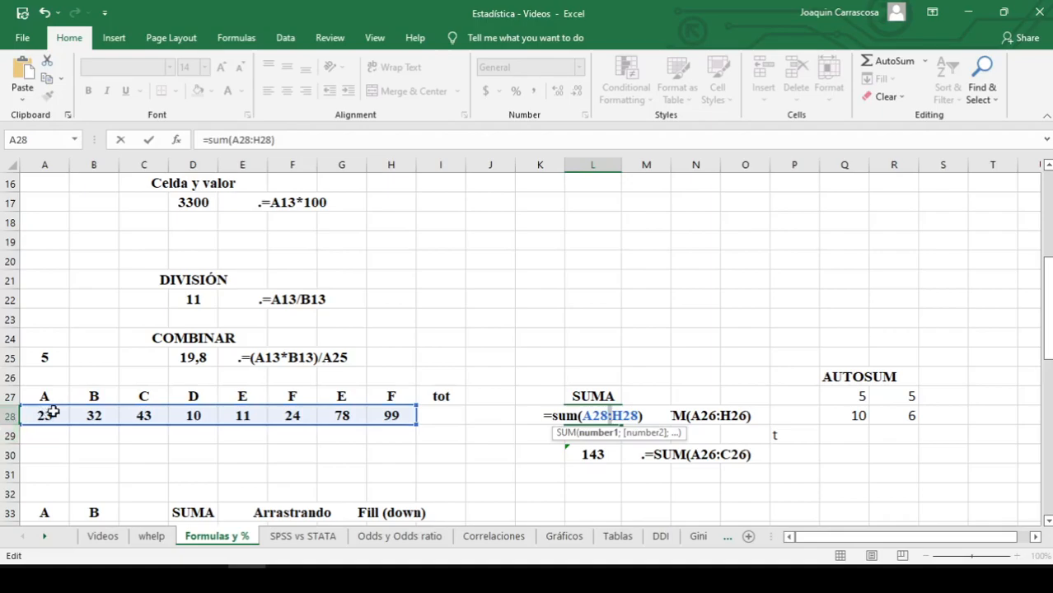
key("Return")
left_click(577, 416)
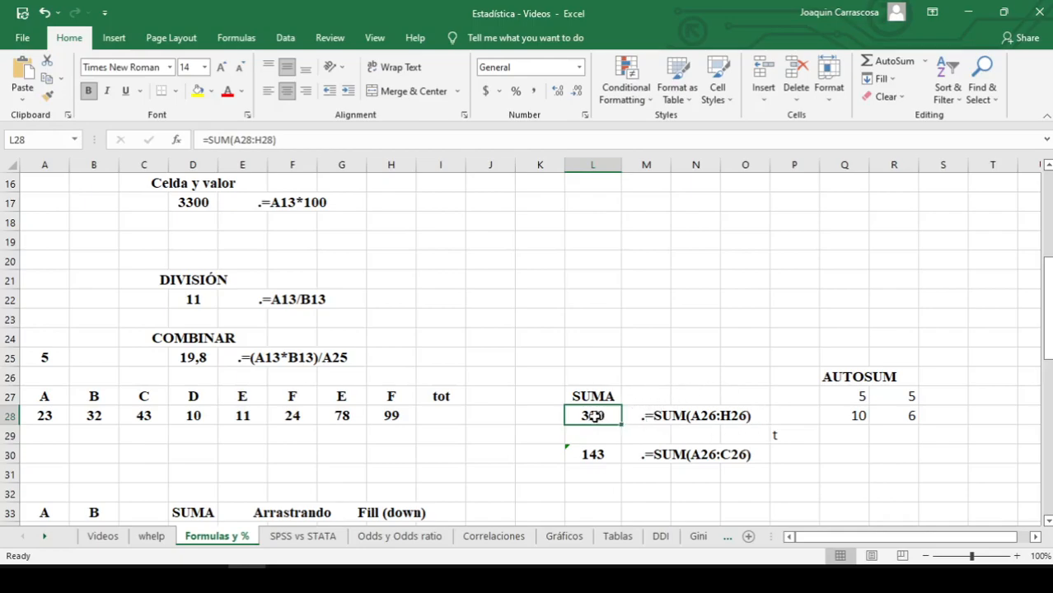
left_click(701, 416)
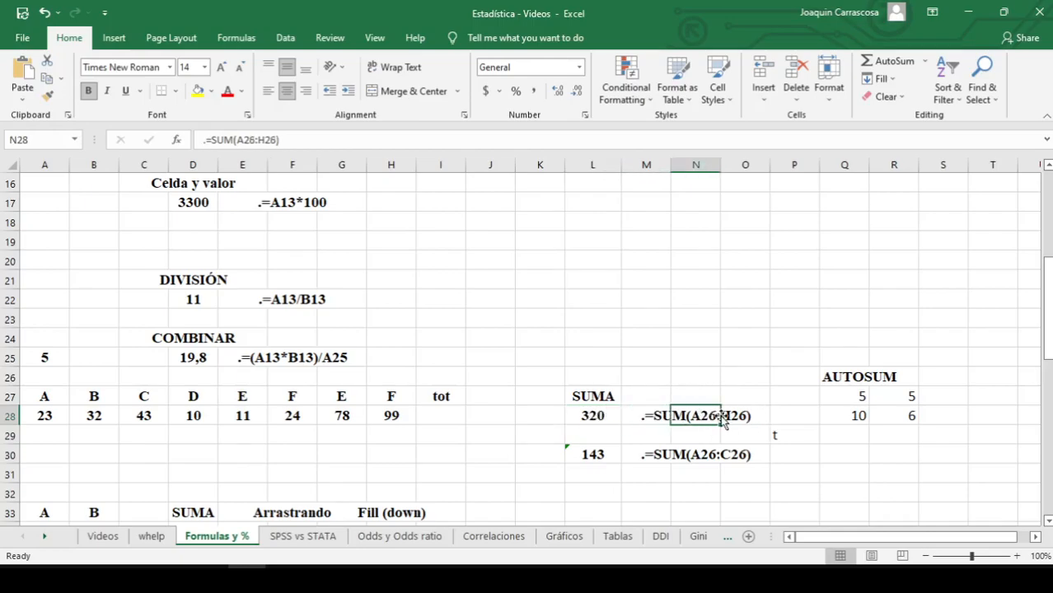
left_click_drag(760, 420, 653, 418)
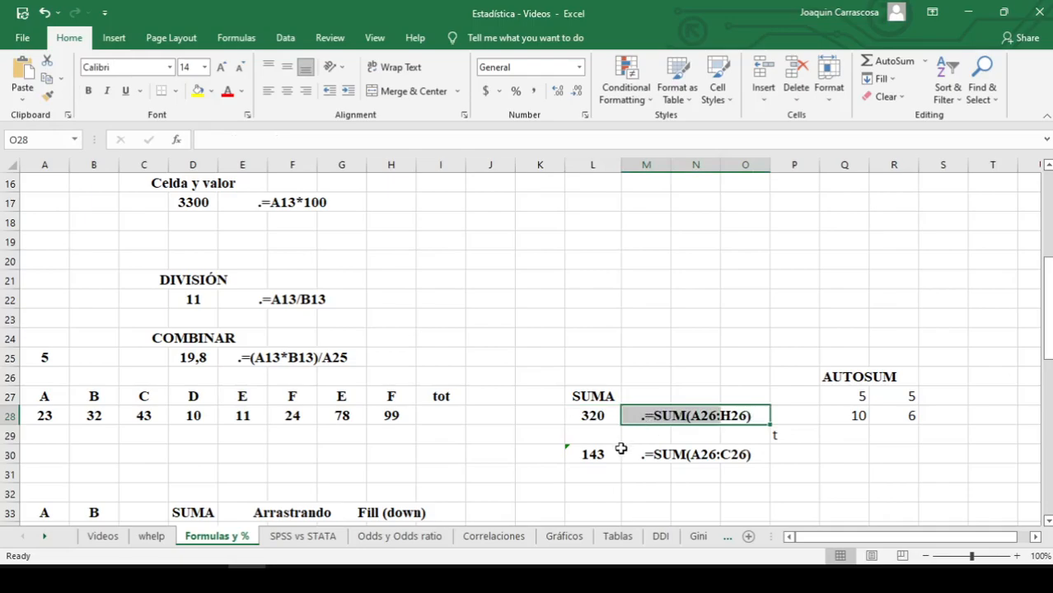
Step: Change the sum formula in cell L30 to =SUM(A28:D28) by shortening its referenced range
double_click(604, 454)
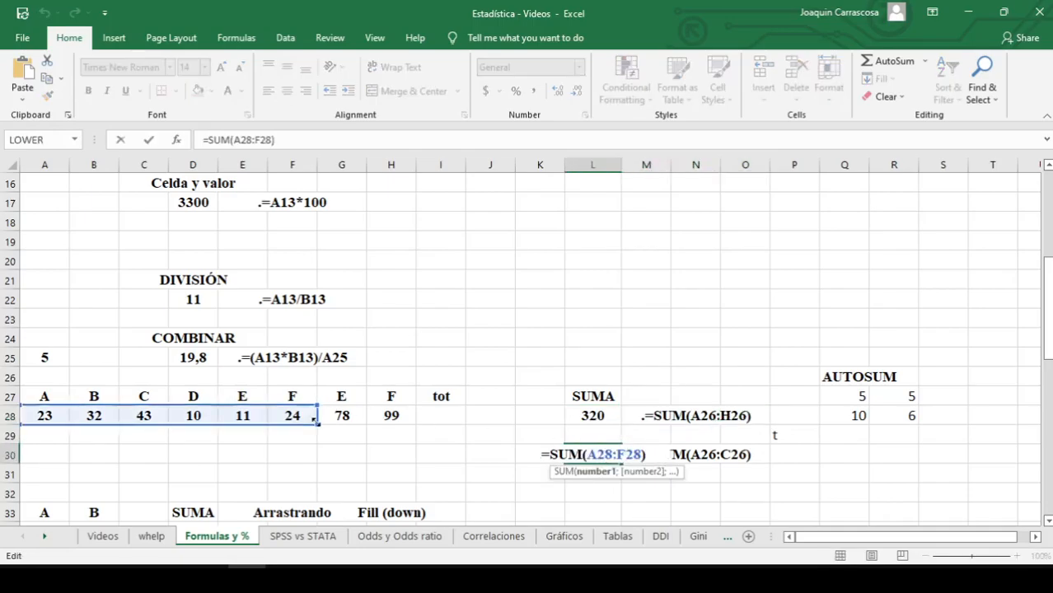
left_click_drag(314, 420, 231, 418)
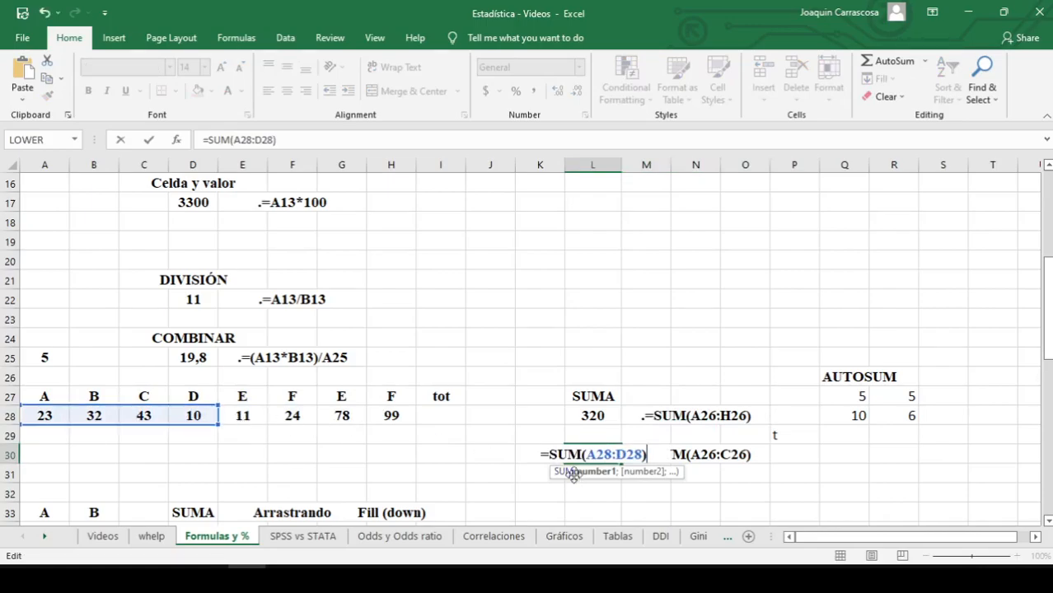
key("Return")
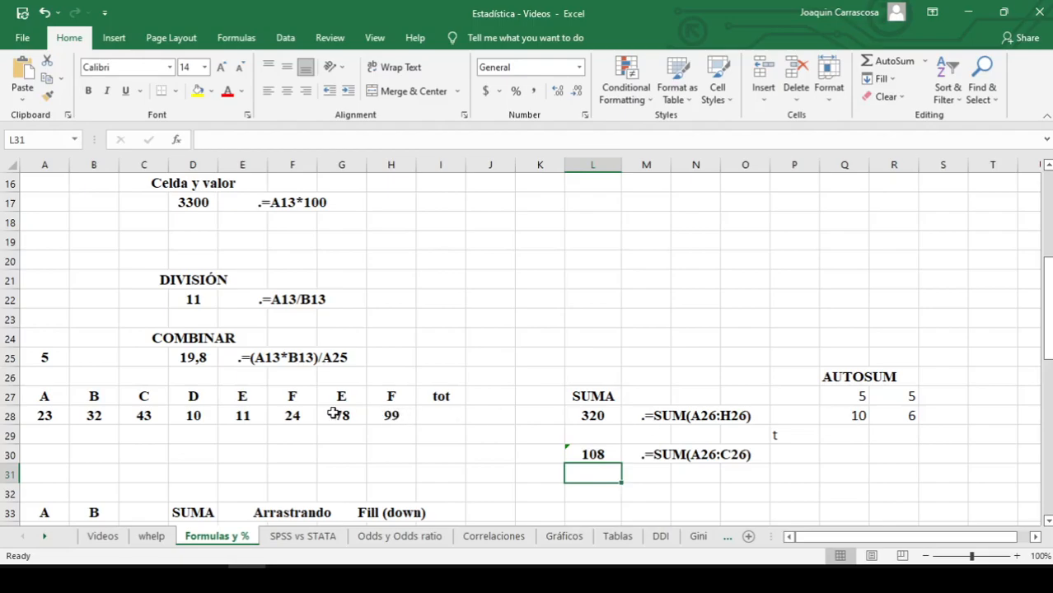
Step: AutoSum the values in A28:H28 to place their total in cell I28 under tot
left_click_drag(51, 416, 394, 416)
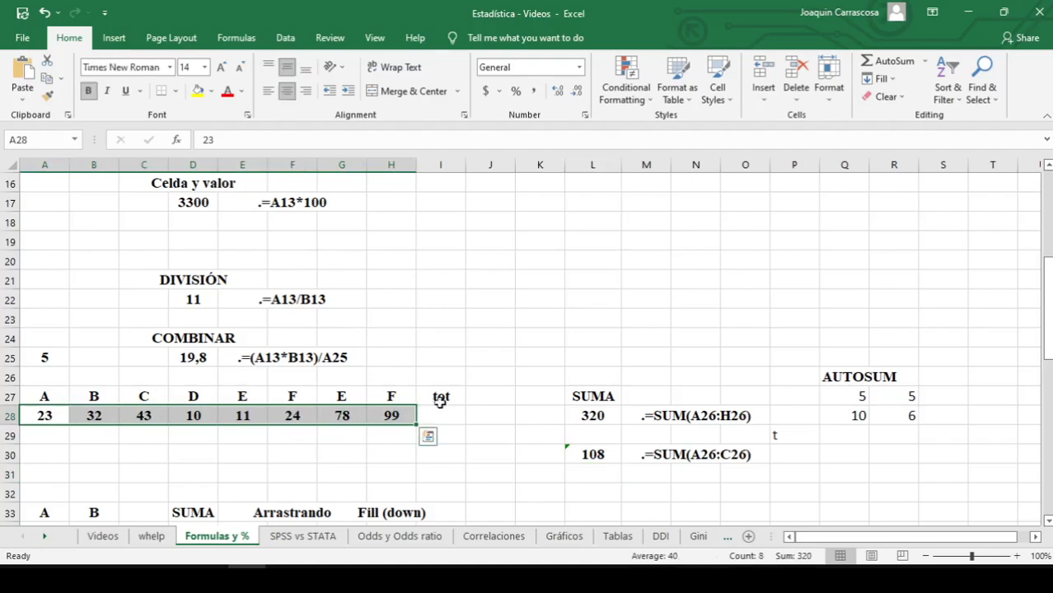
left_click(894, 68)
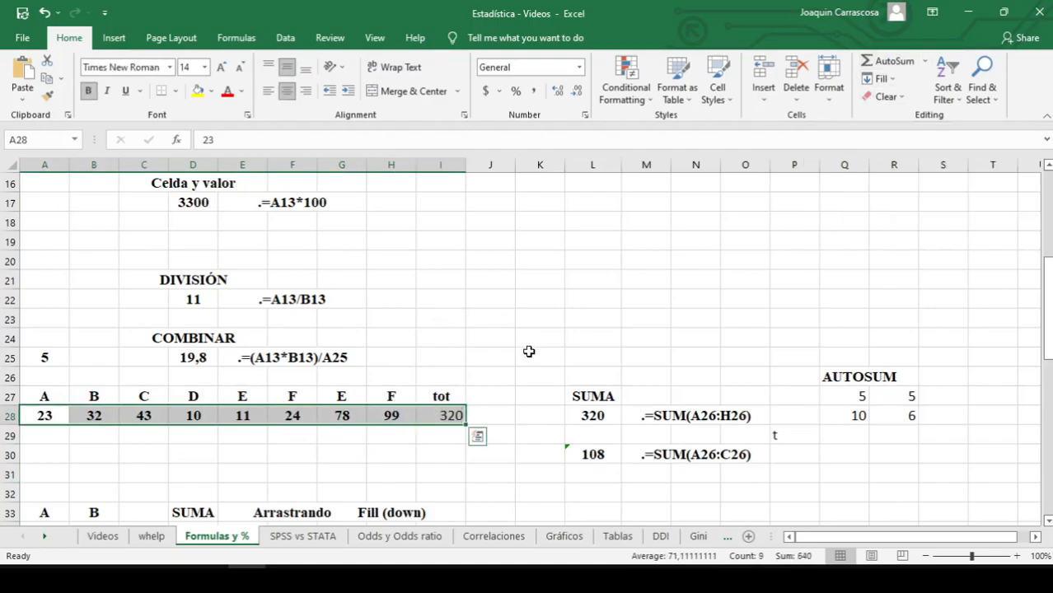
left_click_drag(399, 416, 42, 416)
left_click(430, 407)
left_click_drag(430, 408, 432, 396)
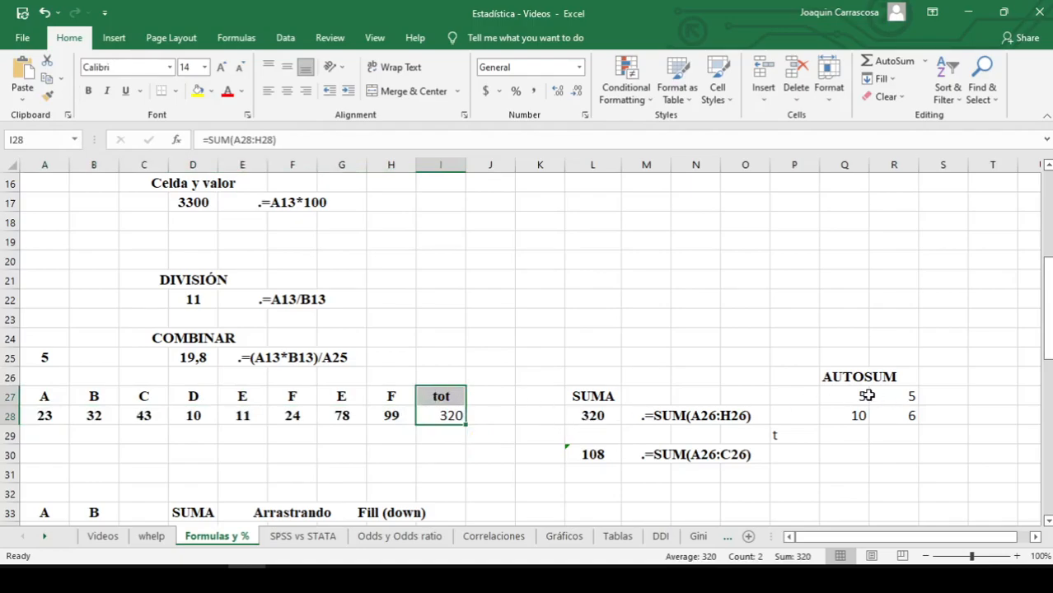
Step: AutoSum the AUTOSUM example's values in Q27:R28 to place the column totals in Q29:R29
left_click_drag(868, 397, 882, 408)
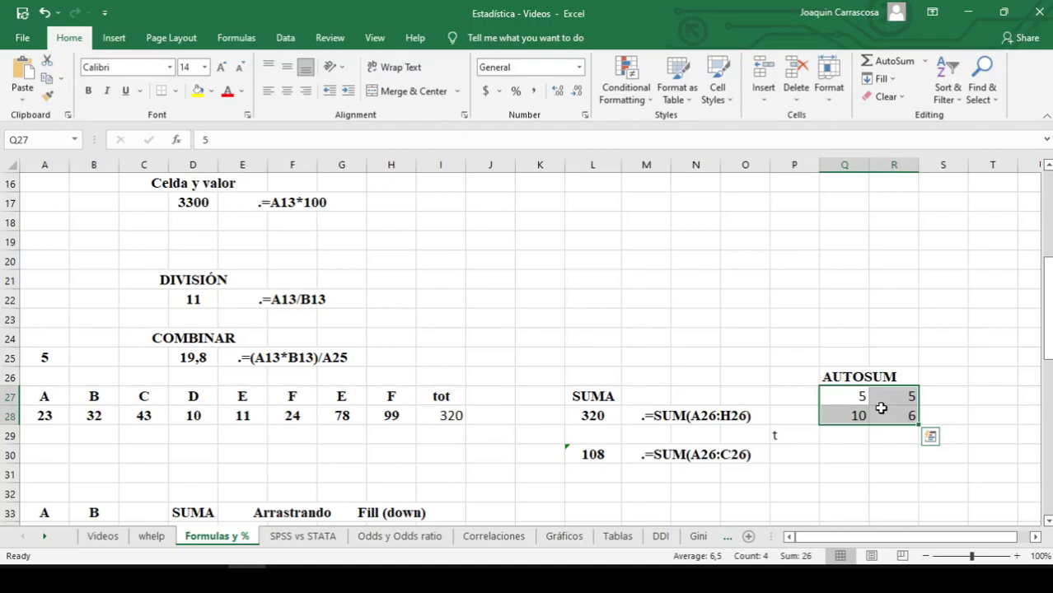
left_click_drag(841, 395, 893, 404)
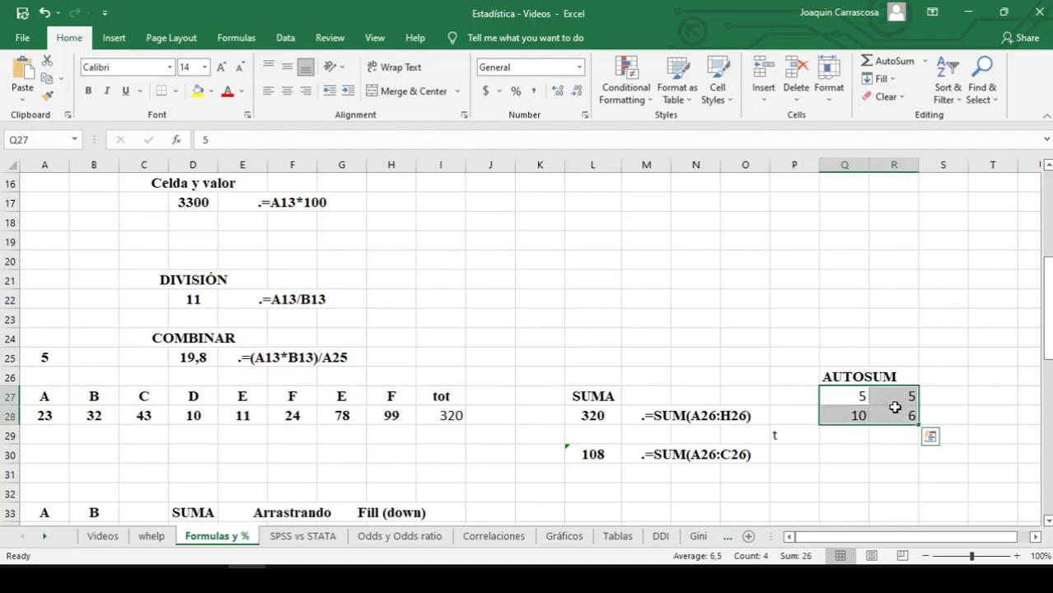
left_click(886, 62)
left_click(857, 436)
left_click_drag(861, 397, 887, 435)
left_click(849, 436)
left_click(905, 434)
Step: AutoSum the range Q27:S28 to place the AUTOSUM example's row totals in S27:S28
left_click_drag(943, 394, 942, 399)
left_click_drag(861, 397, 940, 412)
left_click(890, 62)
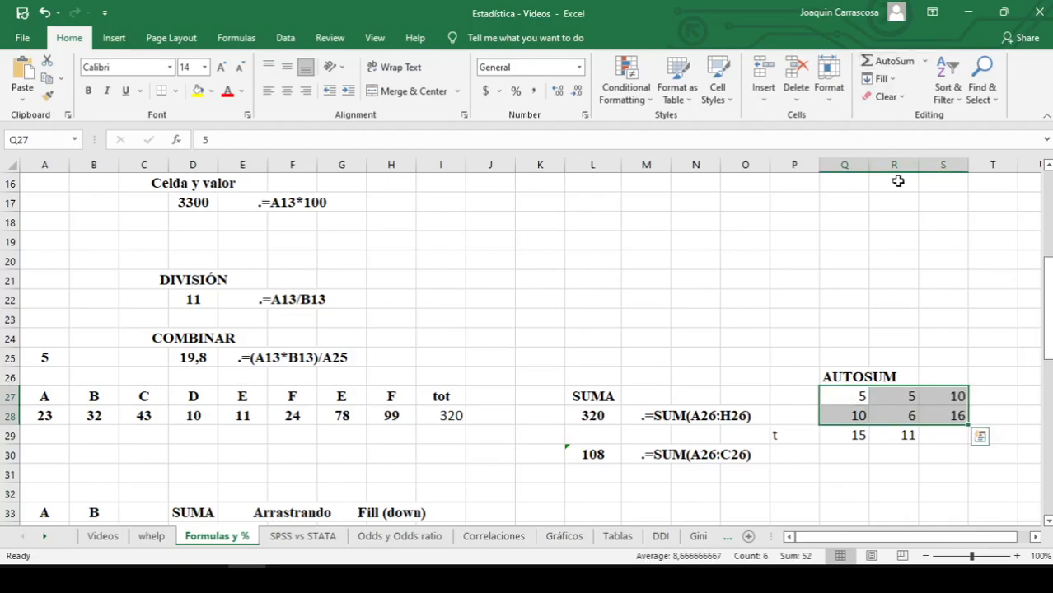
left_click(867, 399)
left_click_drag(868, 399, 903, 415)
left_click(928, 395)
left_click(949, 415)
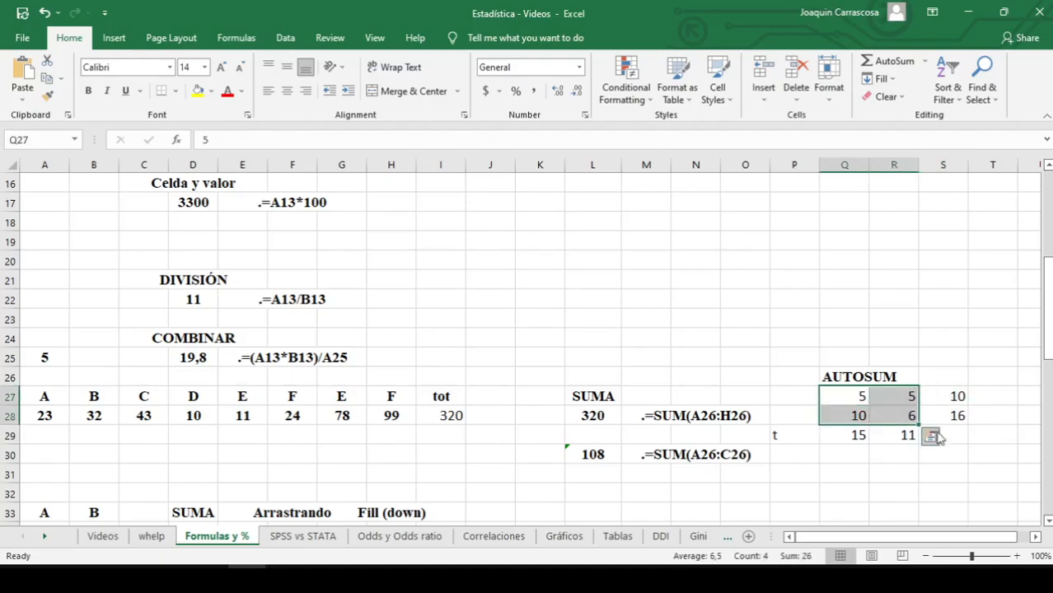
Step: Clear the sums in D35:D37 under SUMA, keeping the first formula in D34
scroll(848, 456, "down", 2)
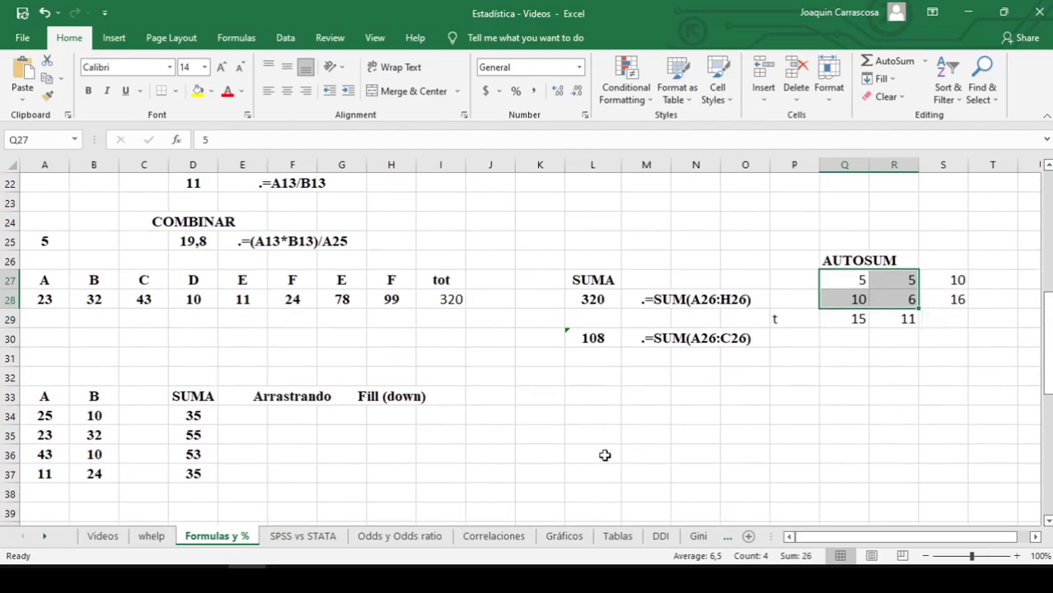
left_click_drag(202, 433, 193, 470)
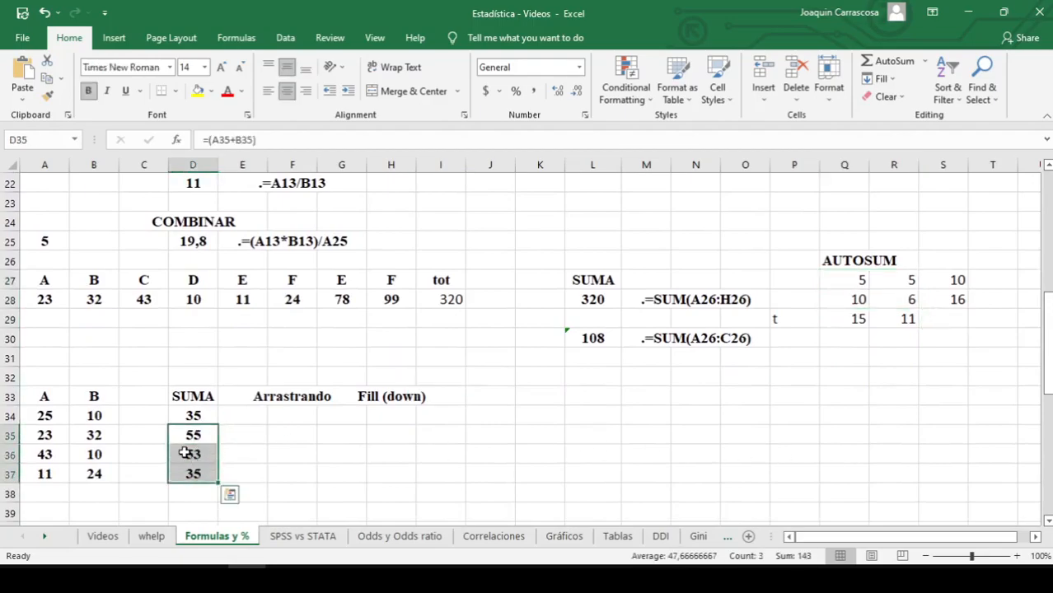
key("Delete")
Step: Autofill the formula =(A34+B34) from D34 down to D37 and check the copied formulas
double_click(206, 417)
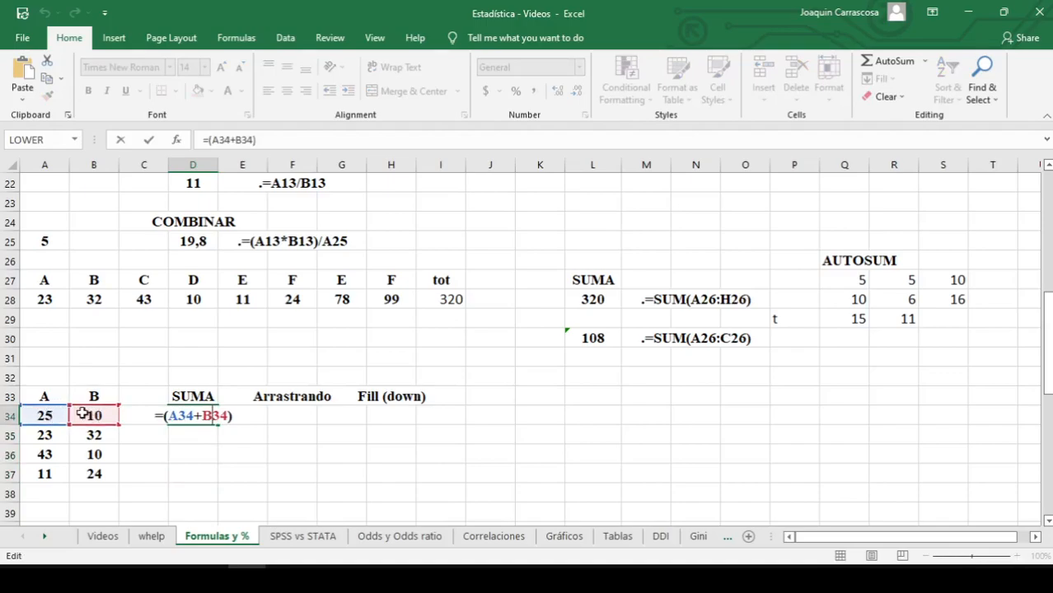
key("Return")
left_click(212, 421)
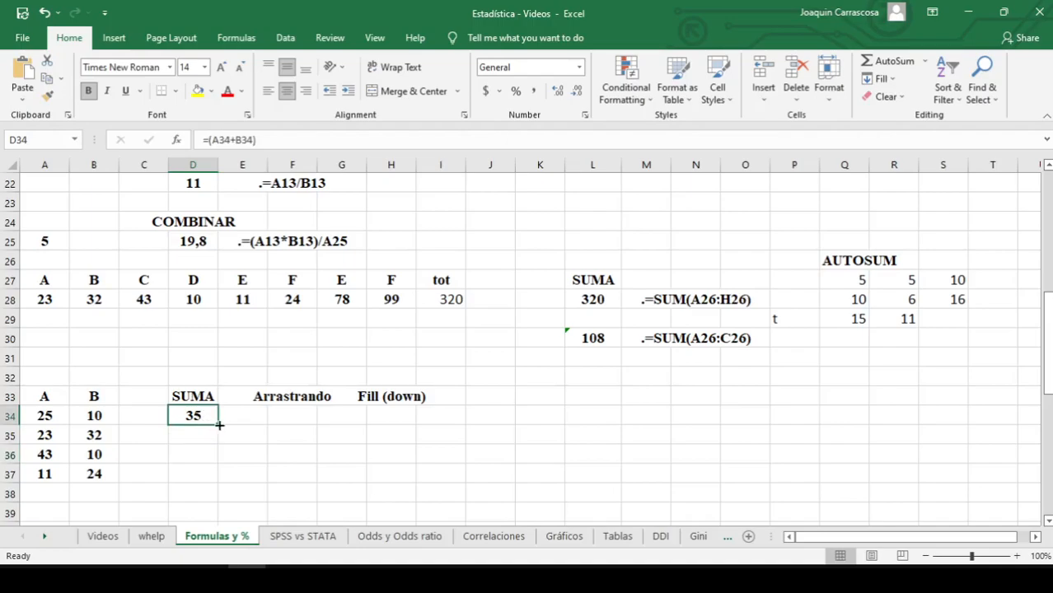
left_click_drag(218, 426, 215, 483)
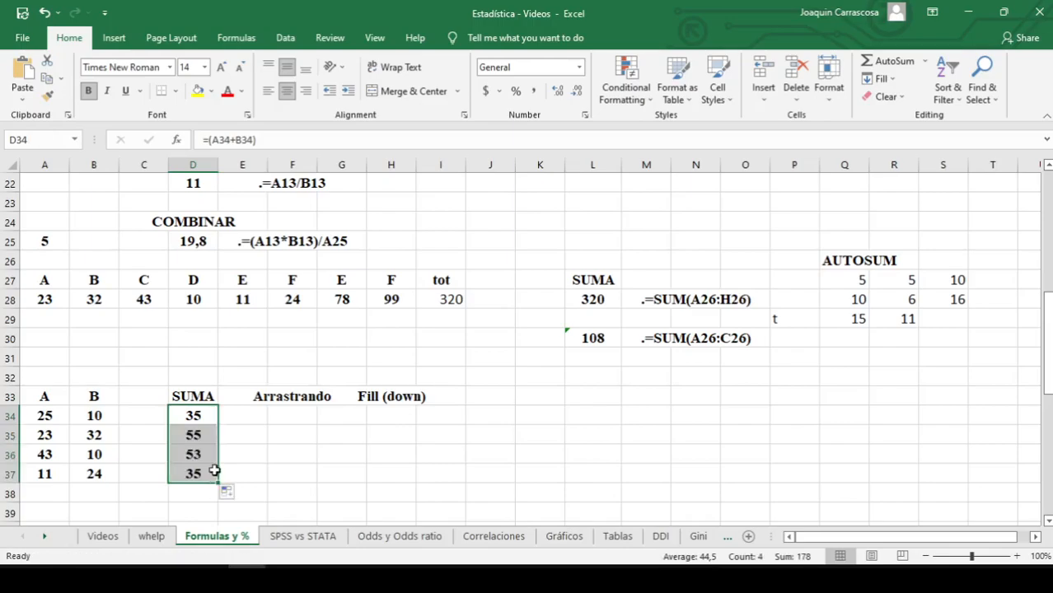
left_click_drag(66, 436, 97, 474)
left_click(171, 433)
left_click(206, 431)
left_click(181, 475)
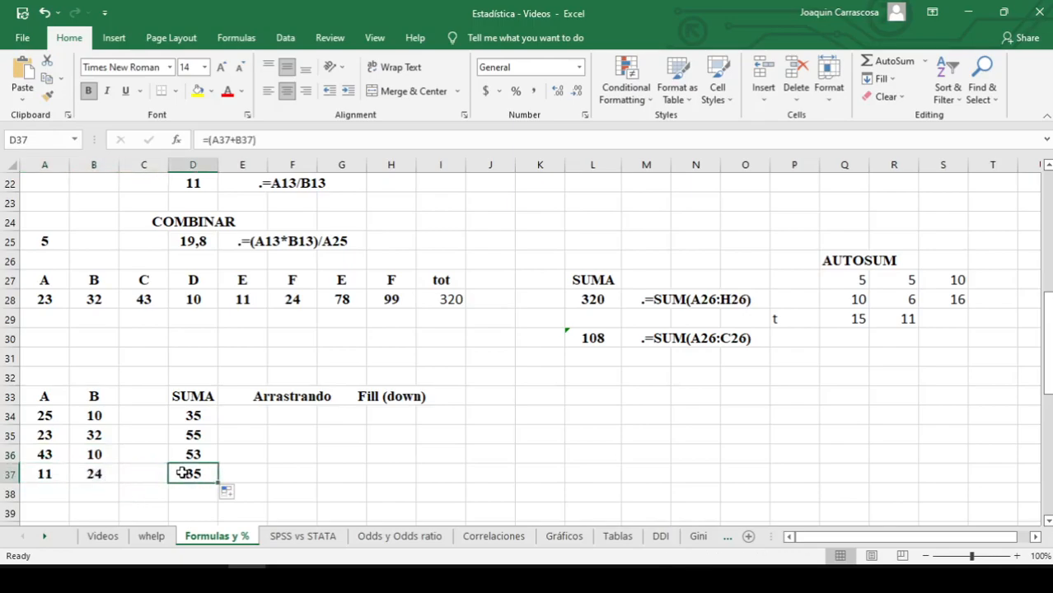
Step: Clear the autofilled sums in D35:D37 of the SUMA column
left_click(198, 435)
left_click_drag(197, 436, 188, 470)
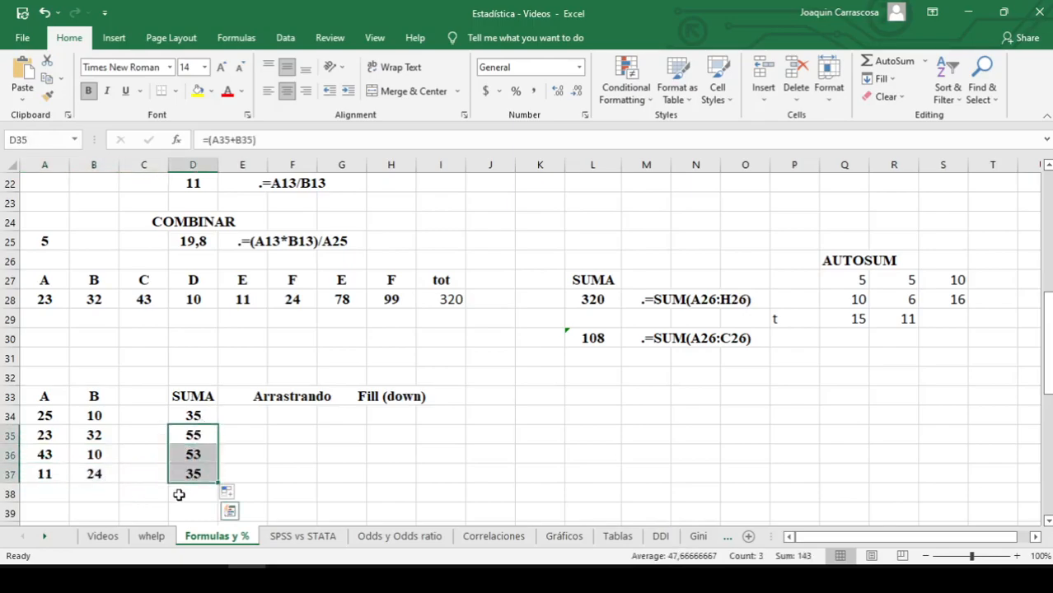
key("Delete")
Step: Fill the sum formula in D34 down through D37 with the Fill Down command
left_click_drag(210, 415, 201, 478)
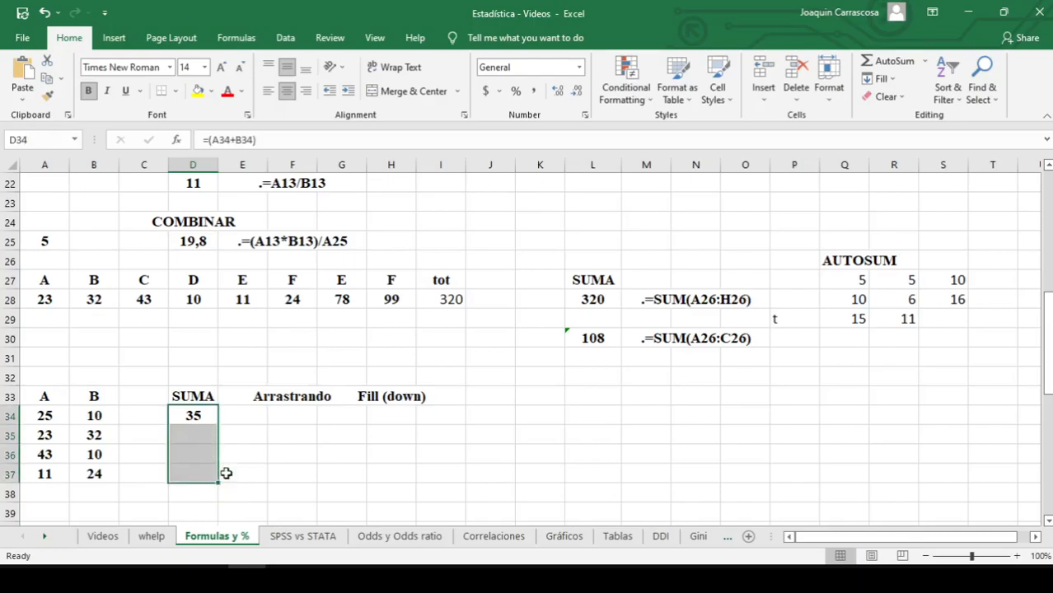
left_click(881, 79)
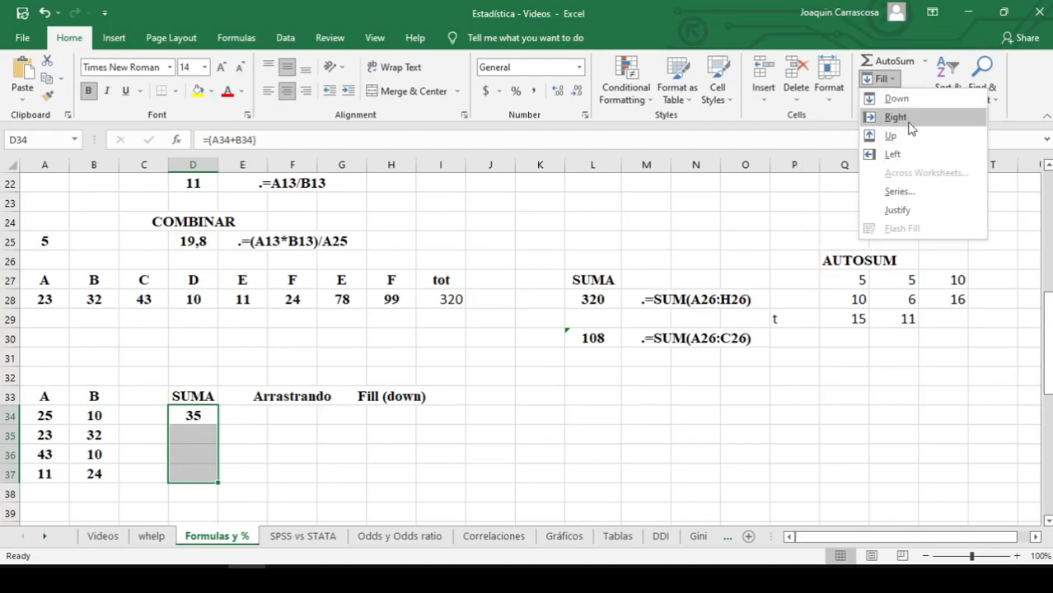
left_click(908, 106)
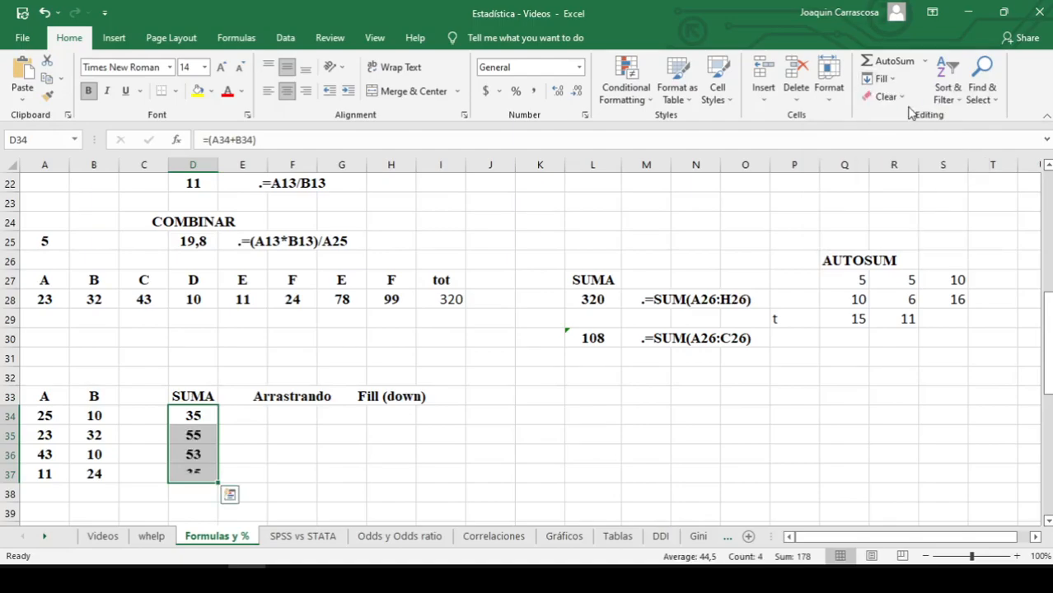
left_click(192, 410)
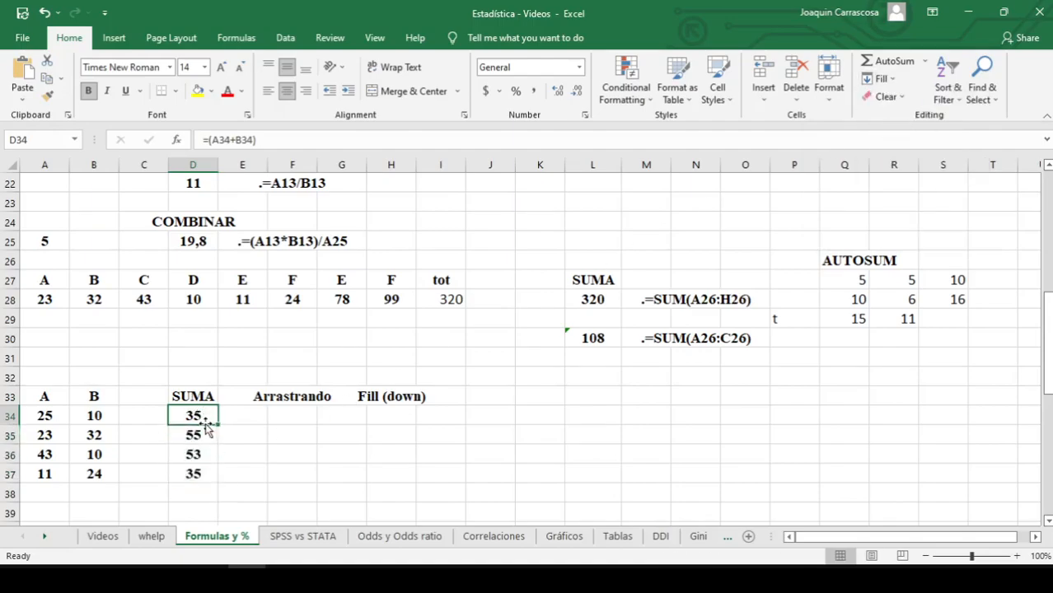
mouse_move(202, 471)
left_mouse_down()
mouse_move(203, 416)
mouse_move(215, 465)
left_mouse_up()
left_click(284, 450)
left_click(334, 416)
left_click(306, 416)
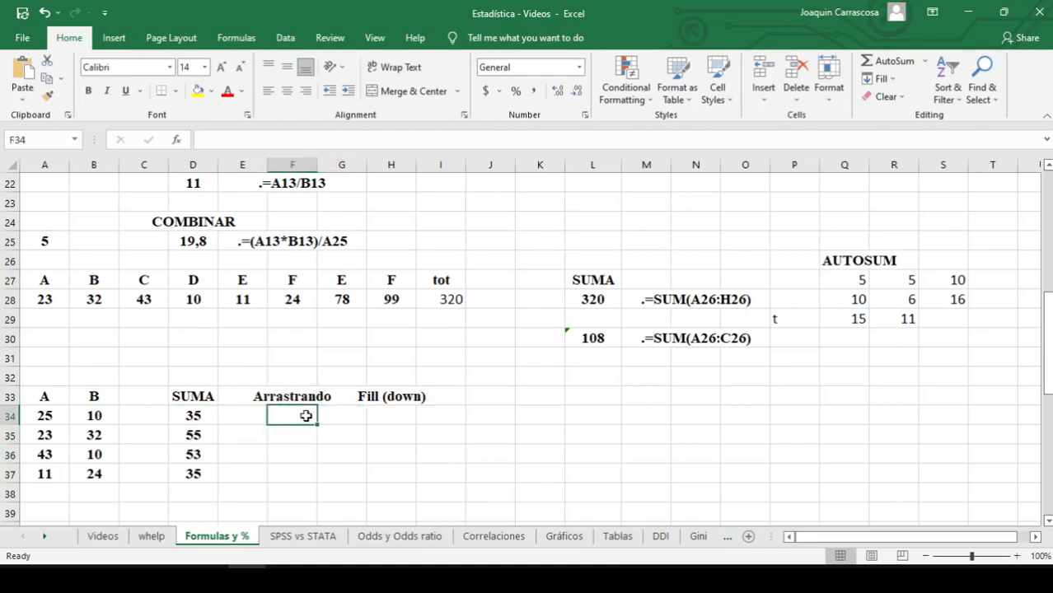
Step: Examine the Calcular porcentajes table's values in C47:D48 and its row labels in B47:B49
scroll(306, 416, "down", 1)
scroll(305, 417, "down", 6)
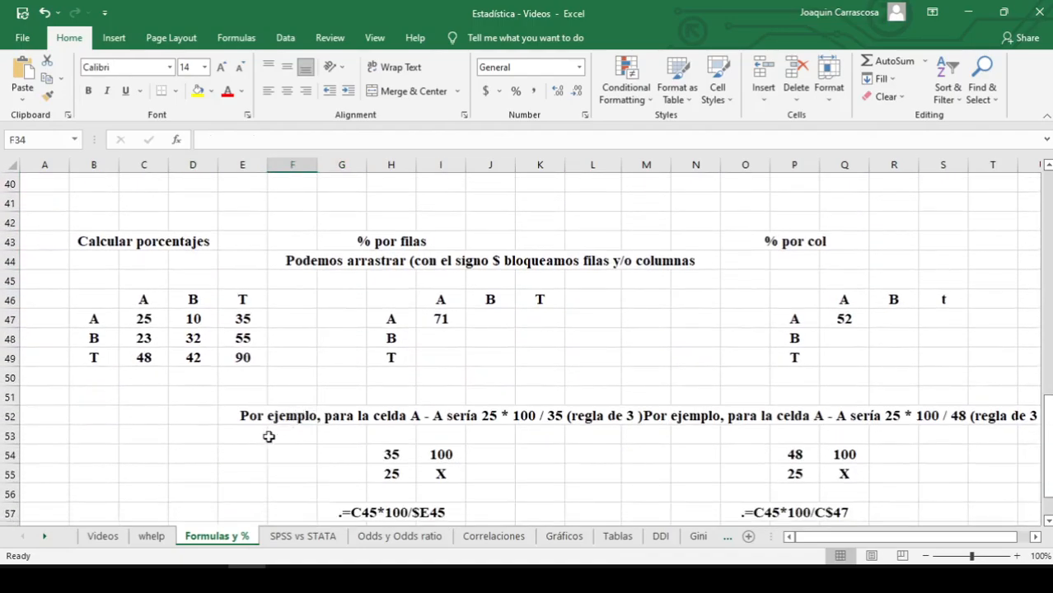
scroll(266, 436, "down", 1)
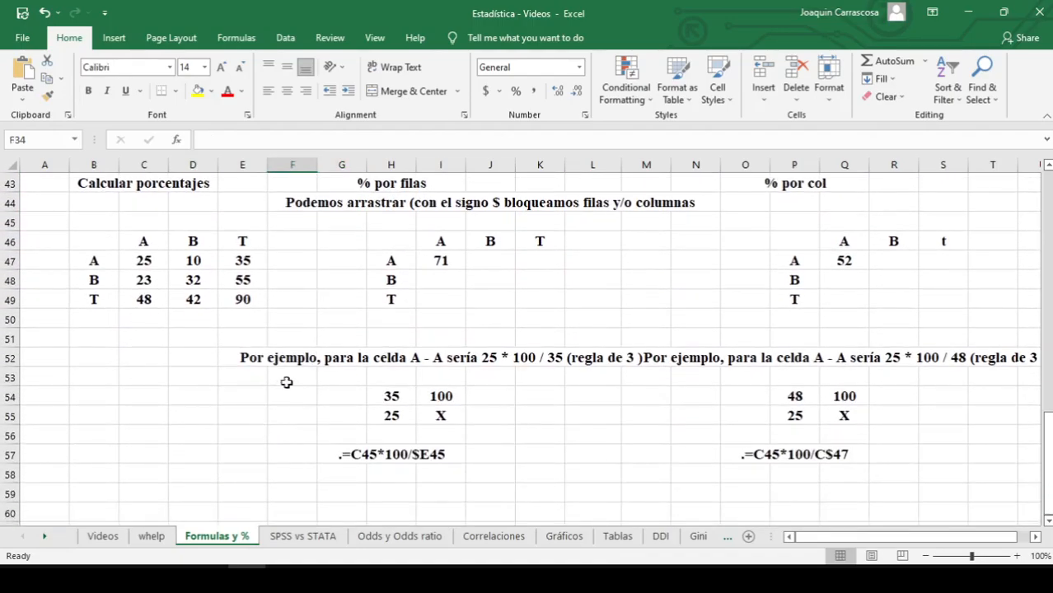
left_click(140, 261)
left_click_drag(141, 261, 195, 282)
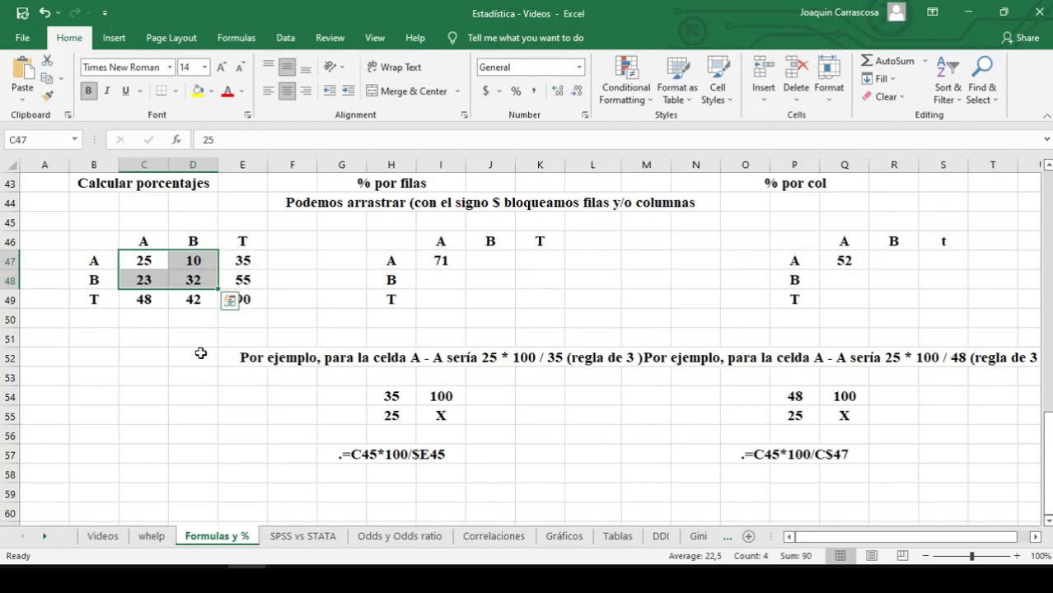
left_click(101, 265)
left_click(94, 282)
left_click(92, 298)
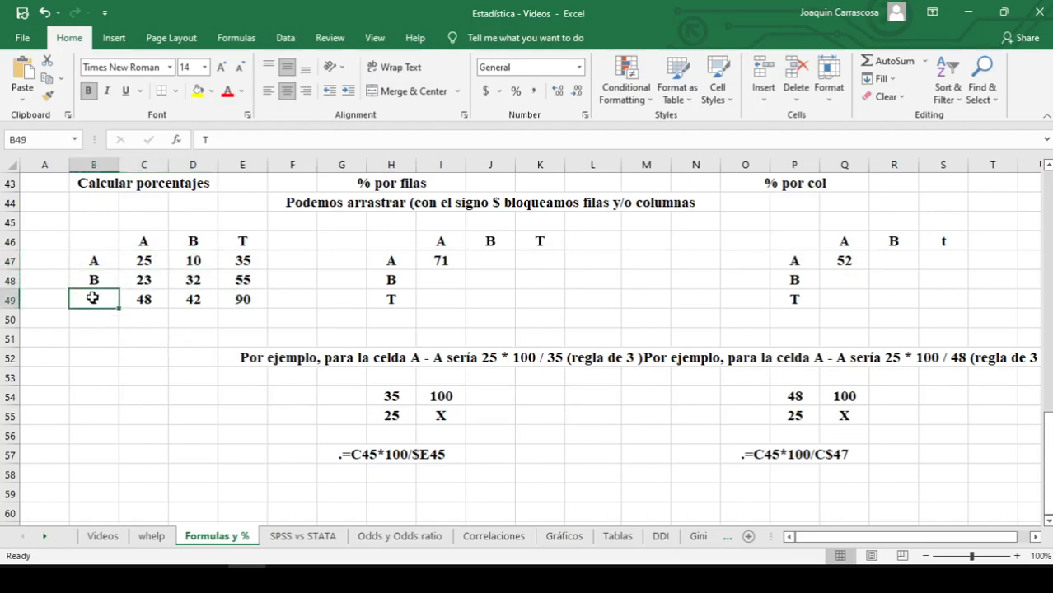
Step: Compare the counts in C47:D48 with the % por filas table and its rule-of-three example in H54:I55
left_click_drag(143, 262, 195, 282)
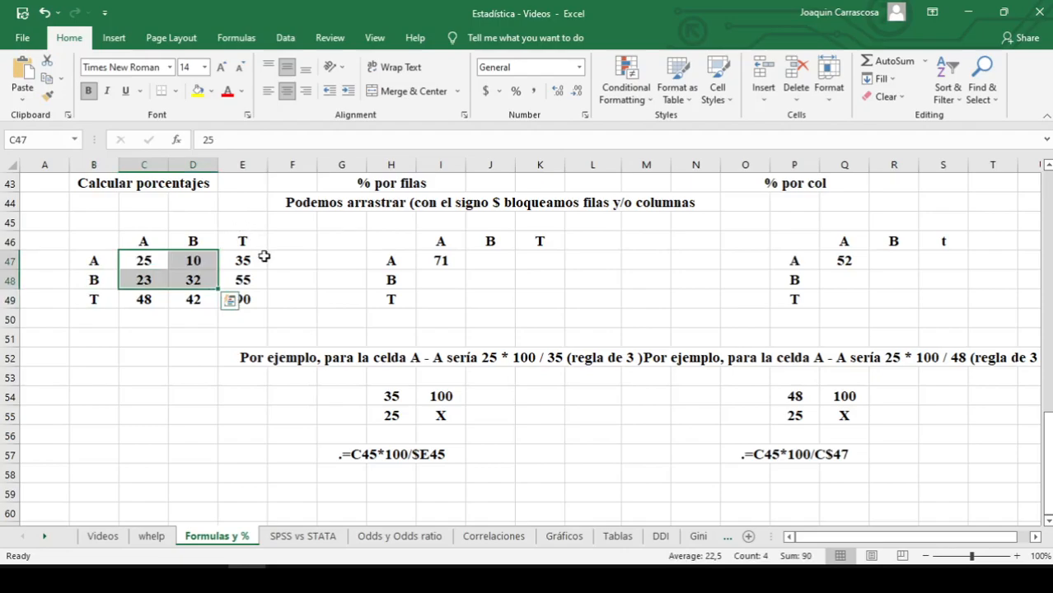
scroll(265, 258, "up", 1)
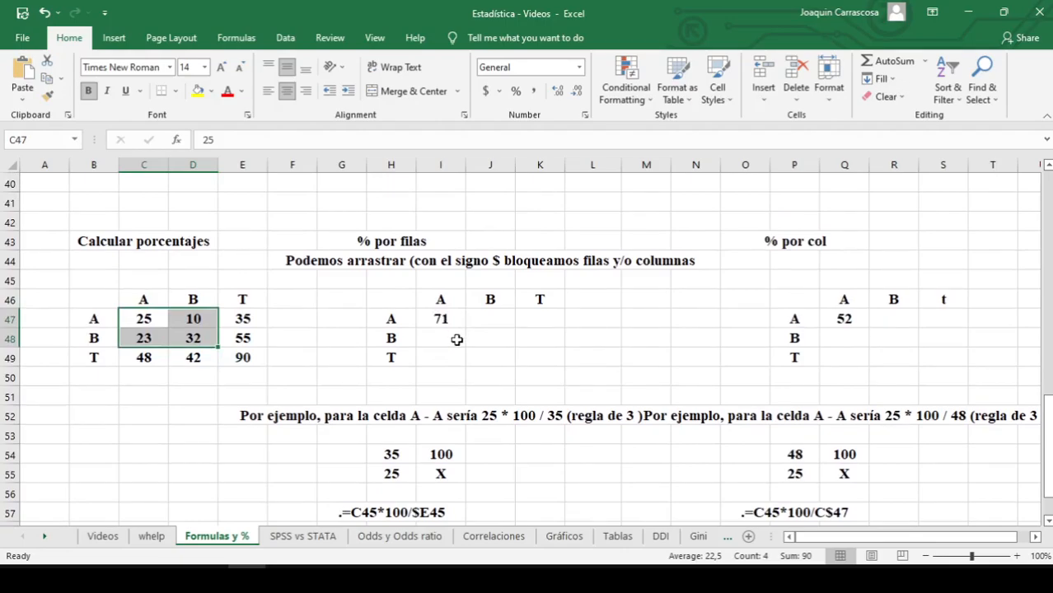
left_click_drag(439, 319, 569, 318)
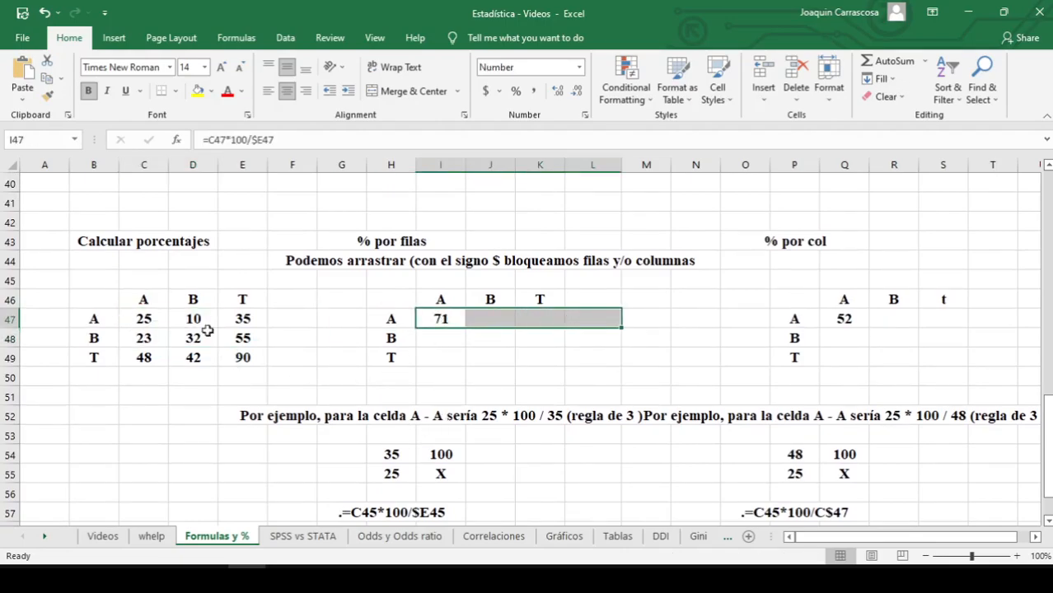
left_click(430, 314)
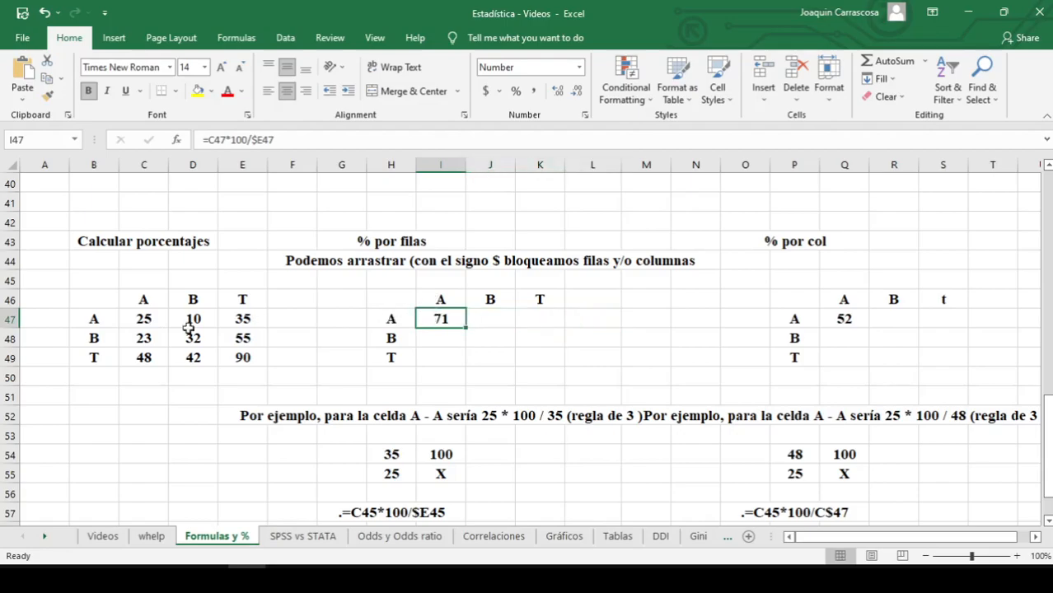
left_click(141, 321)
left_click(388, 470)
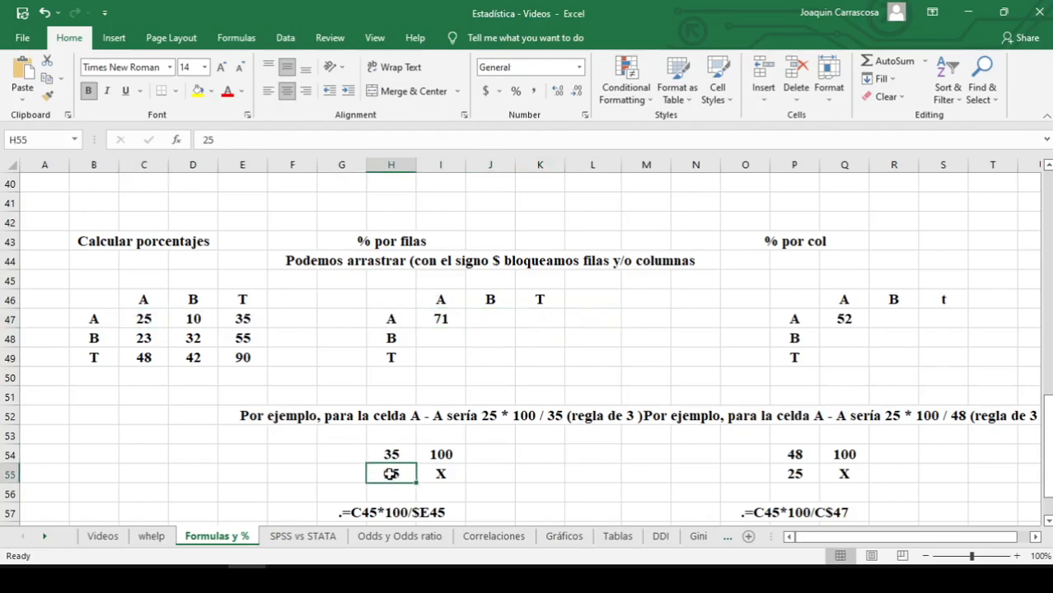
left_click(434, 453)
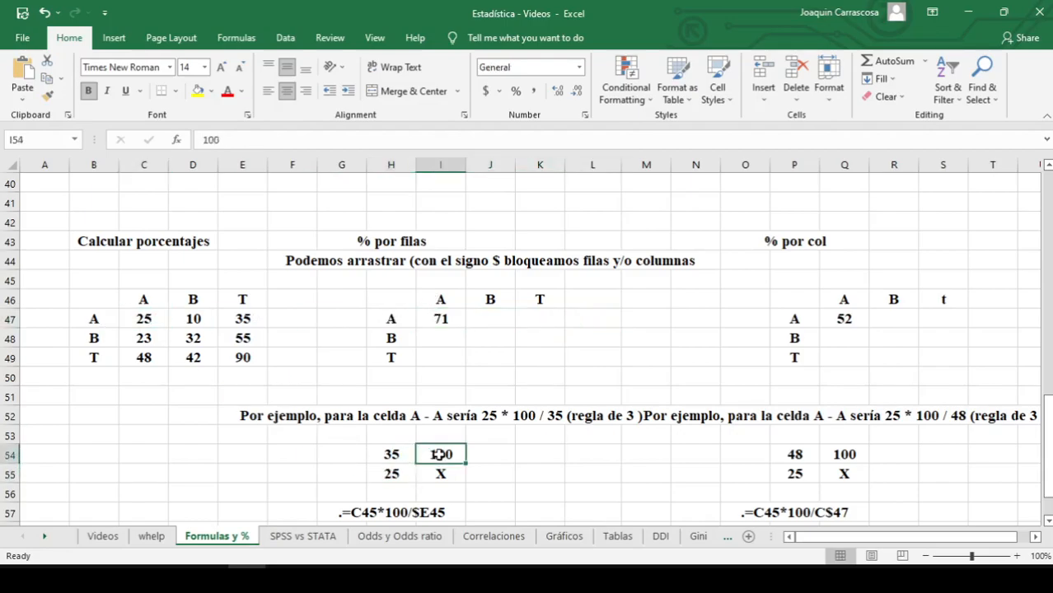
left_click(224, 319)
left_click(382, 457)
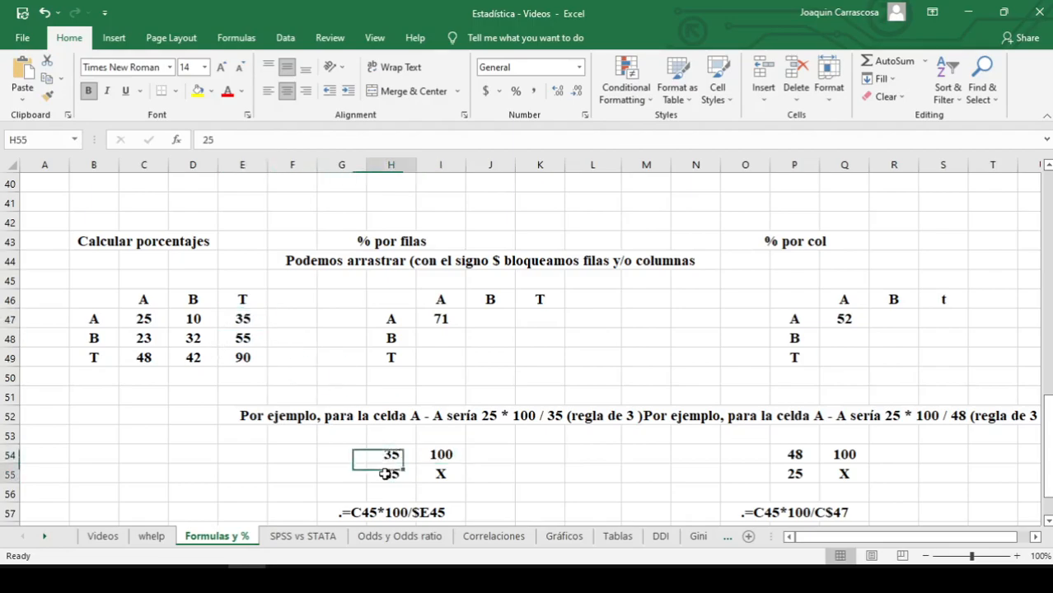
left_click(443, 451)
Step: Review the row-percentage formula =C47*100/$E47 in I47 and autofill it down to I49
double_click(455, 323)
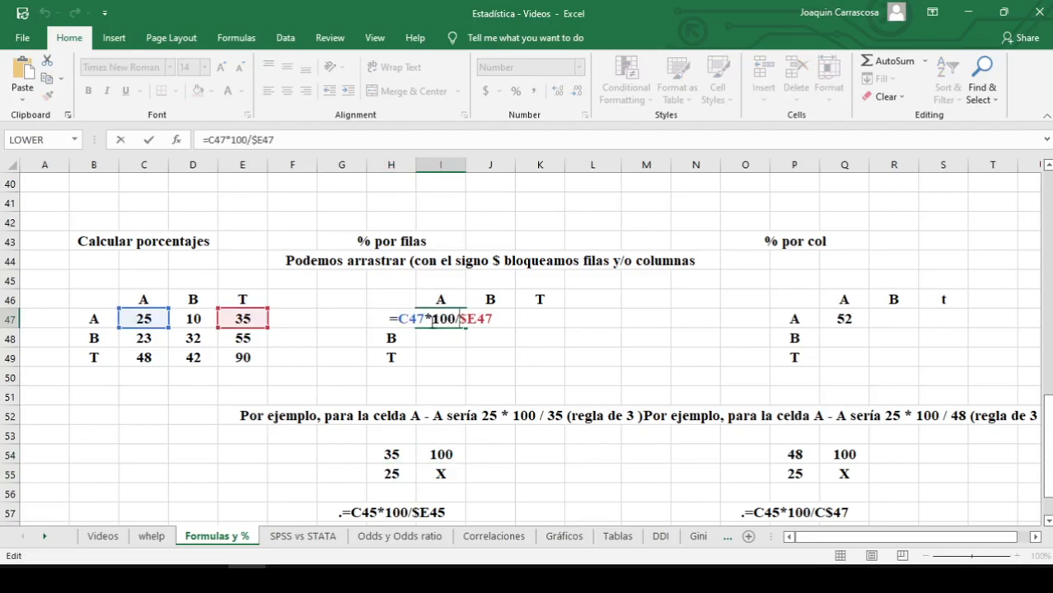
left_click_drag(399, 320, 423, 323)
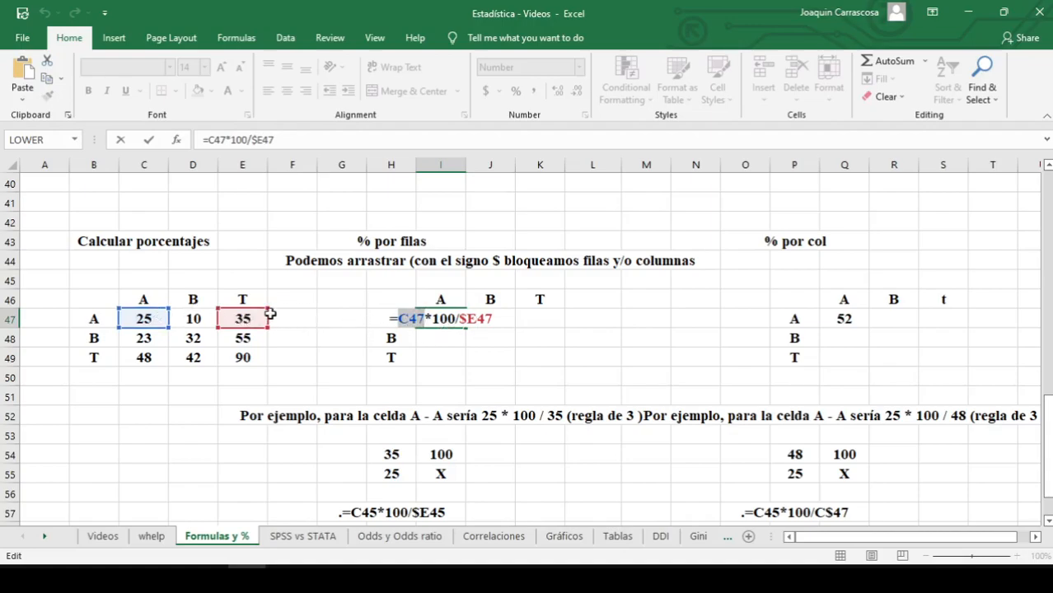
key("Return")
left_click(446, 316)
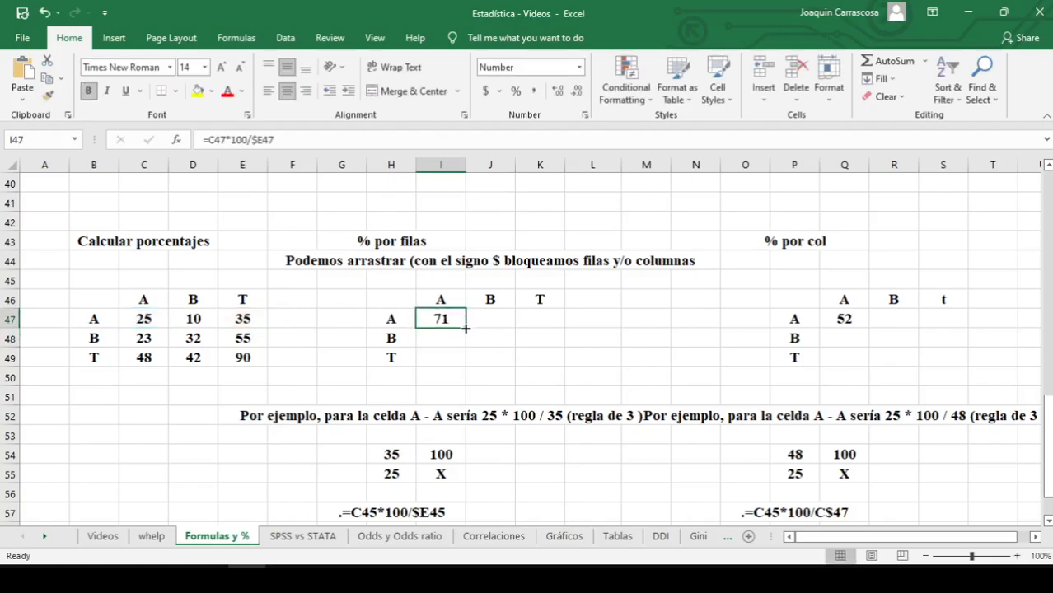
left_click_drag(466, 329, 462, 360)
Step: Check the $E47 reference in I47, keep the formula as is, and autofill the row percentages through K49
left_click(449, 325)
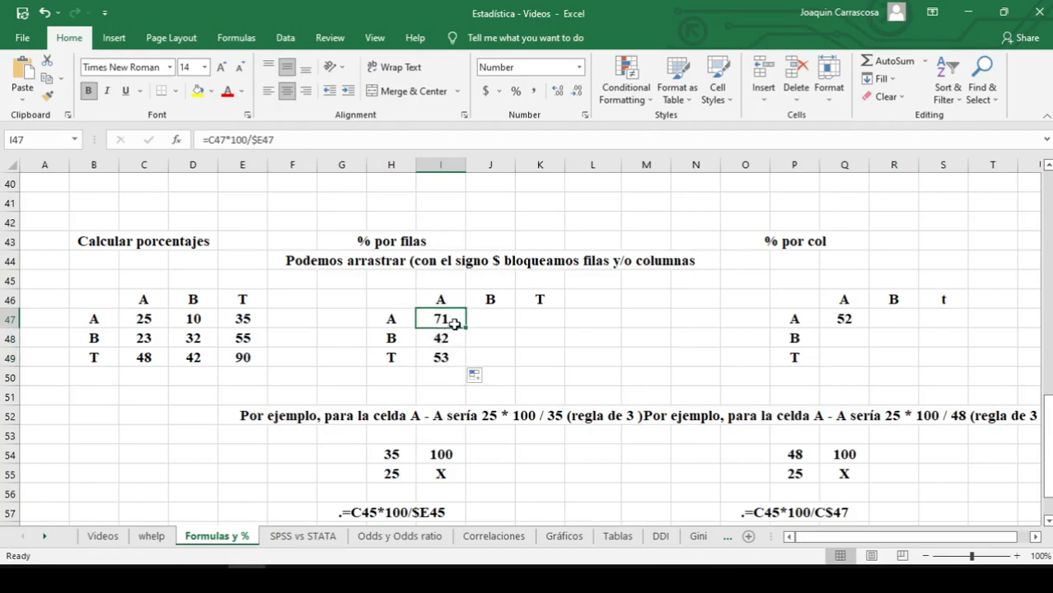
double_click(454, 325)
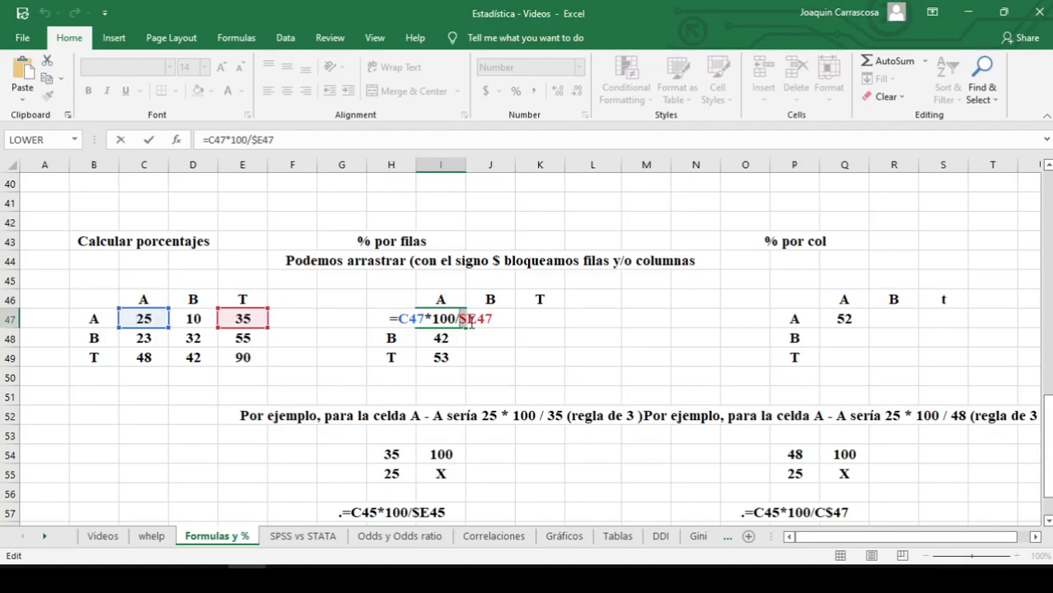
key("Return")
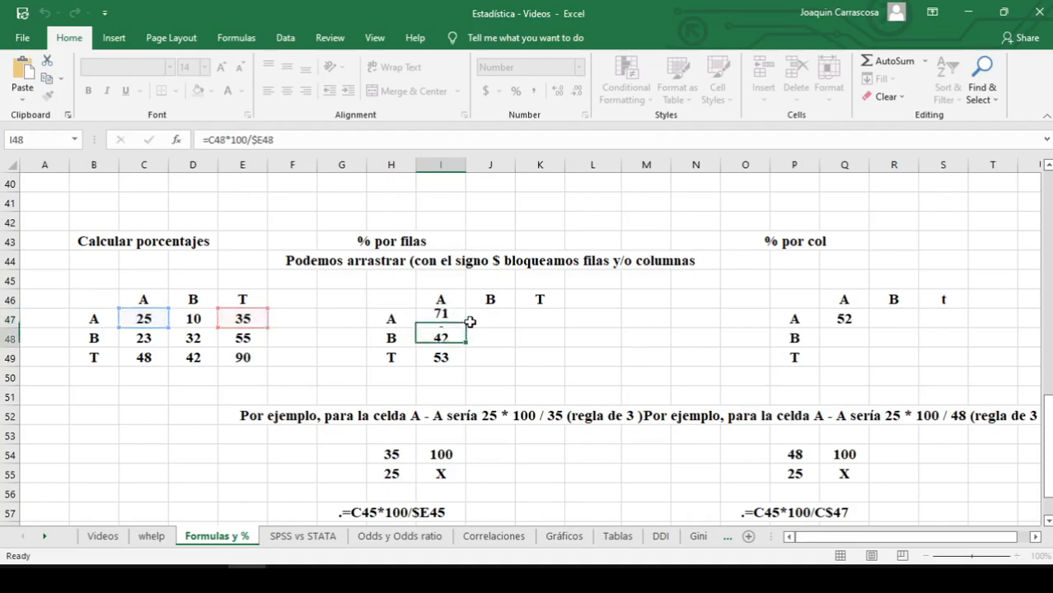
left_click(458, 319)
left_click_drag(465, 328, 552, 369)
Step: Inspect the formulas in I47 and J47 and compare the row totals in E47:E48 with the percentages in J47:J49
double_click(459, 320)
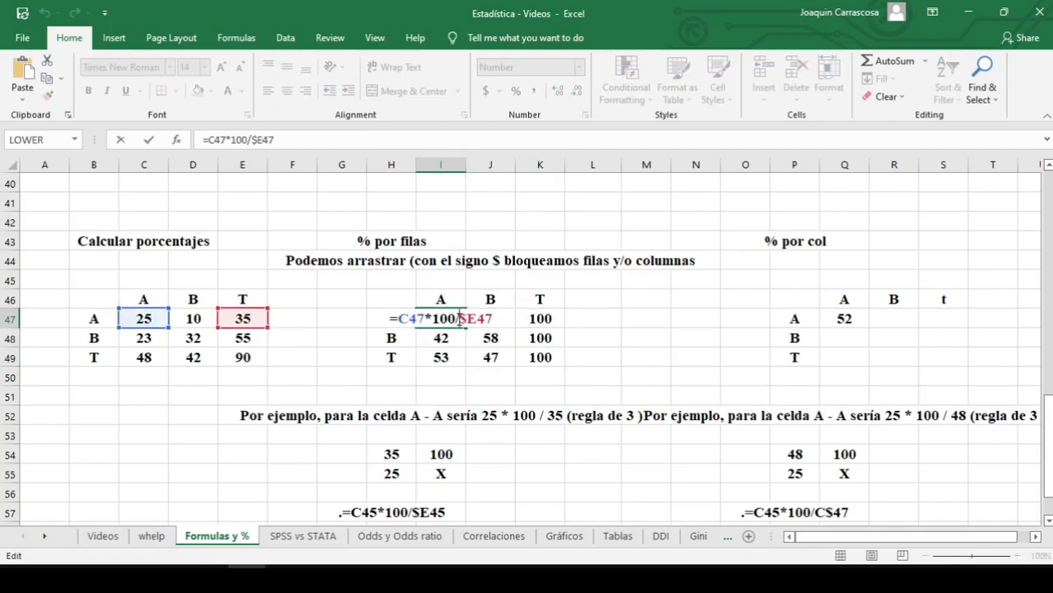
key("Escape")
double_click(478, 319)
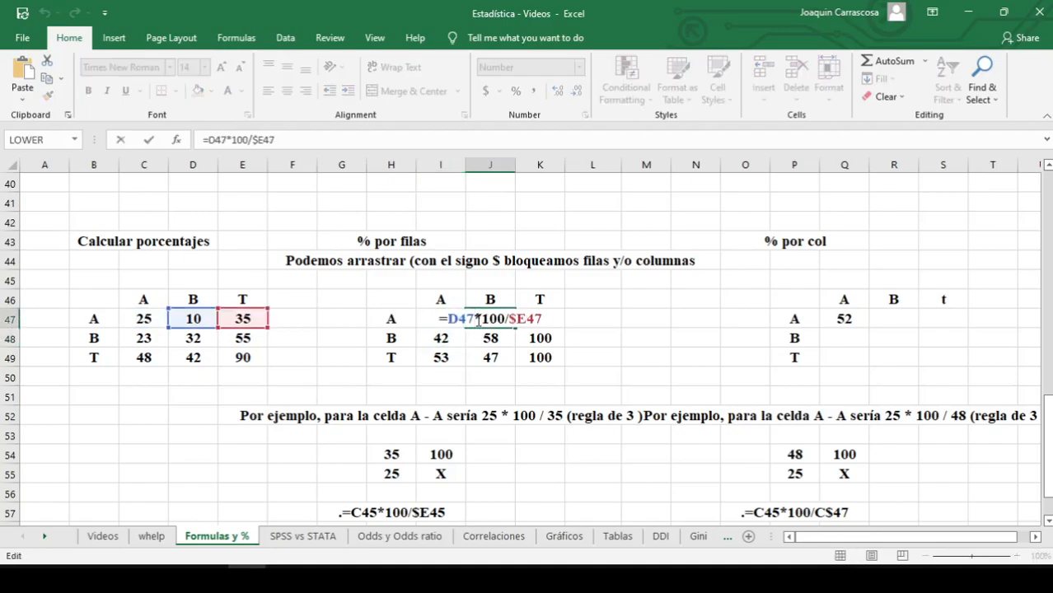
mouse_move(247, 312)
left_mouse_down()
mouse_move(298, 316)
mouse_move(262, 318)
left_mouse_up()
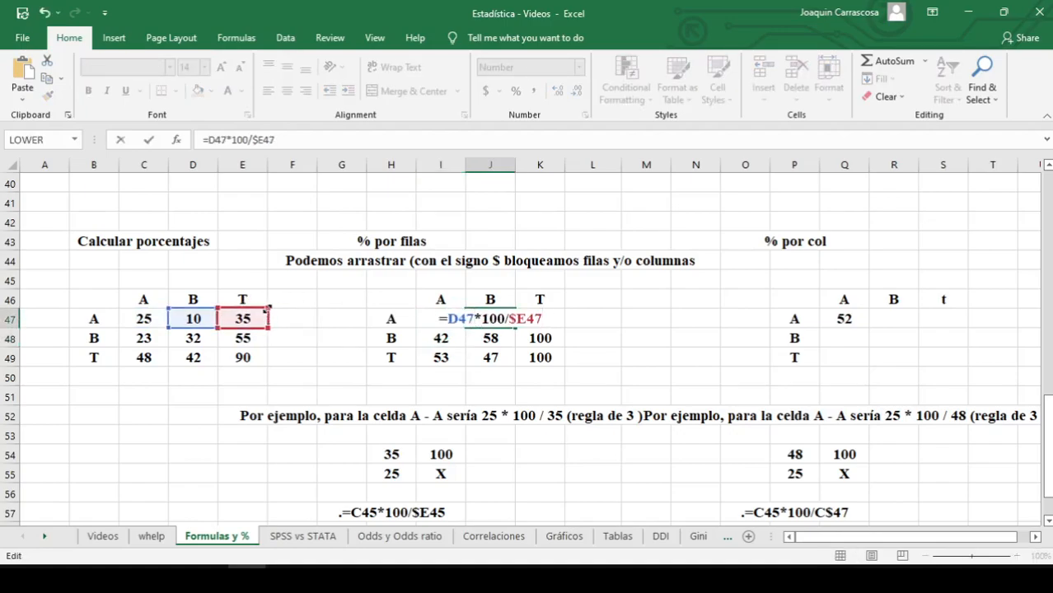
key("Return")
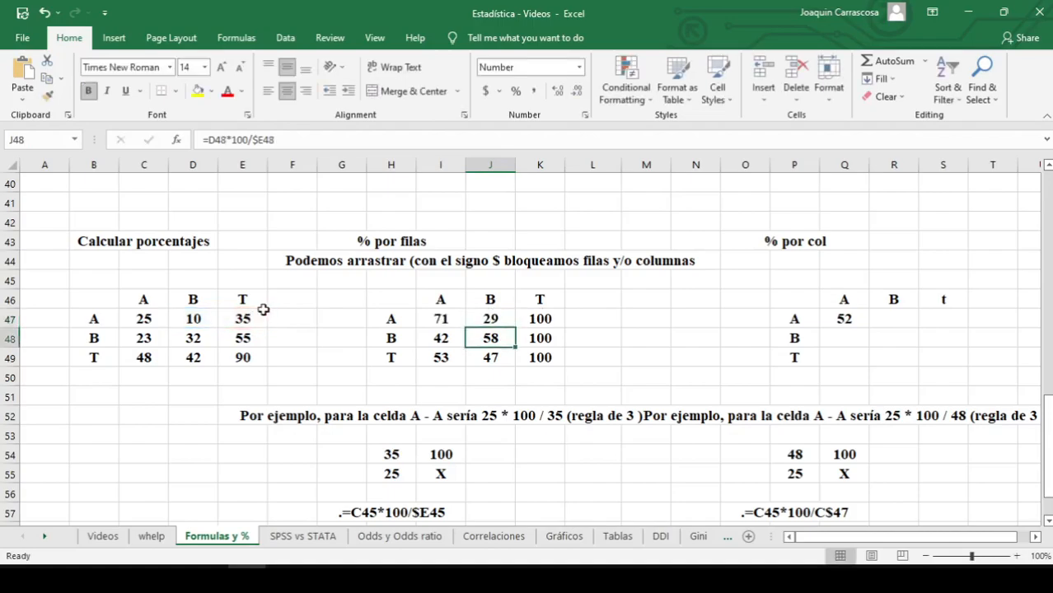
left_click(255, 314)
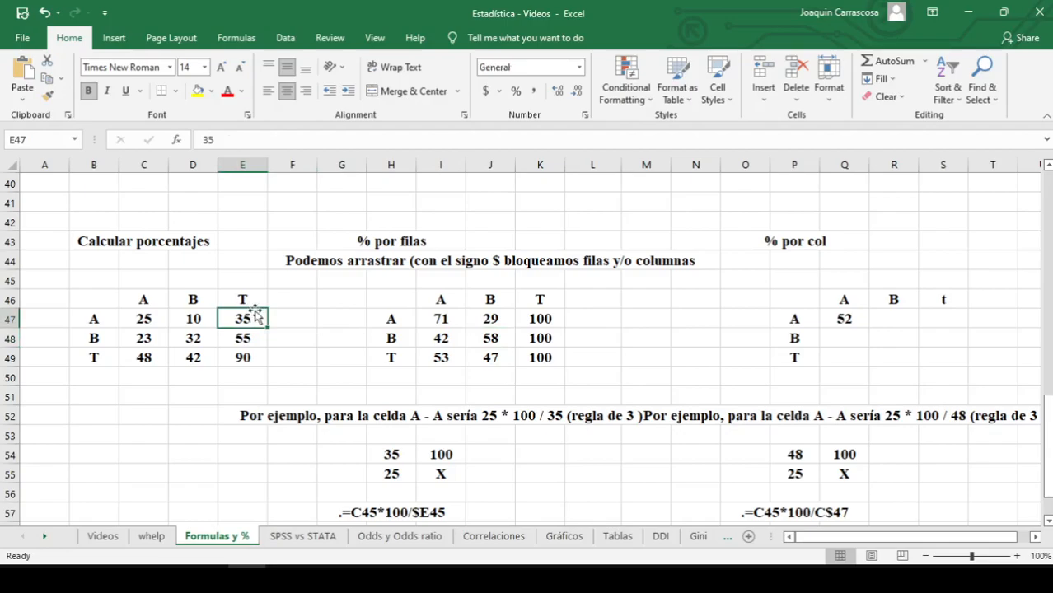
left_click(251, 337)
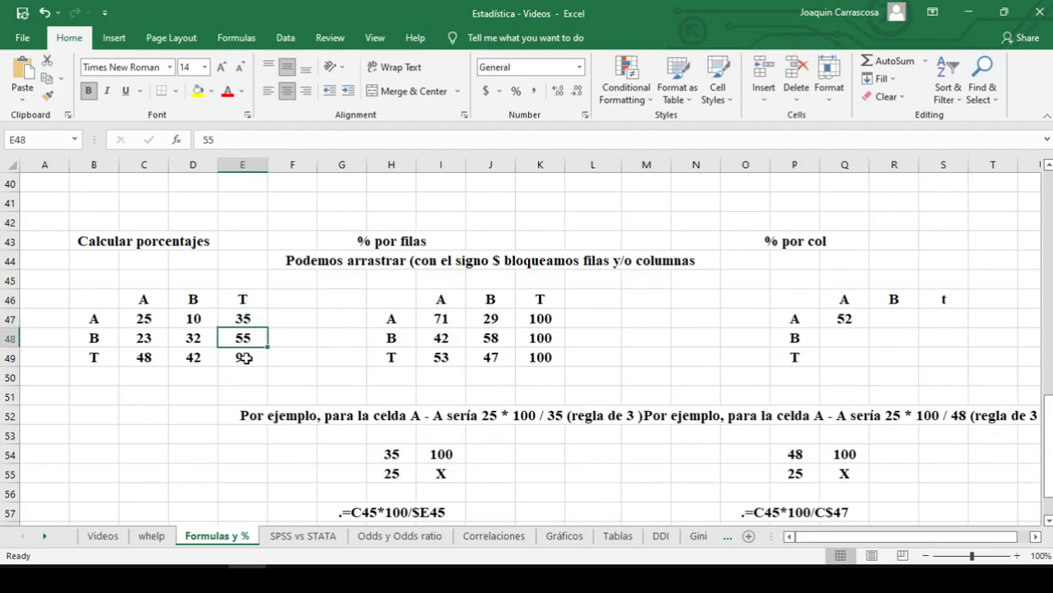
left_click_drag(470, 318, 489, 356)
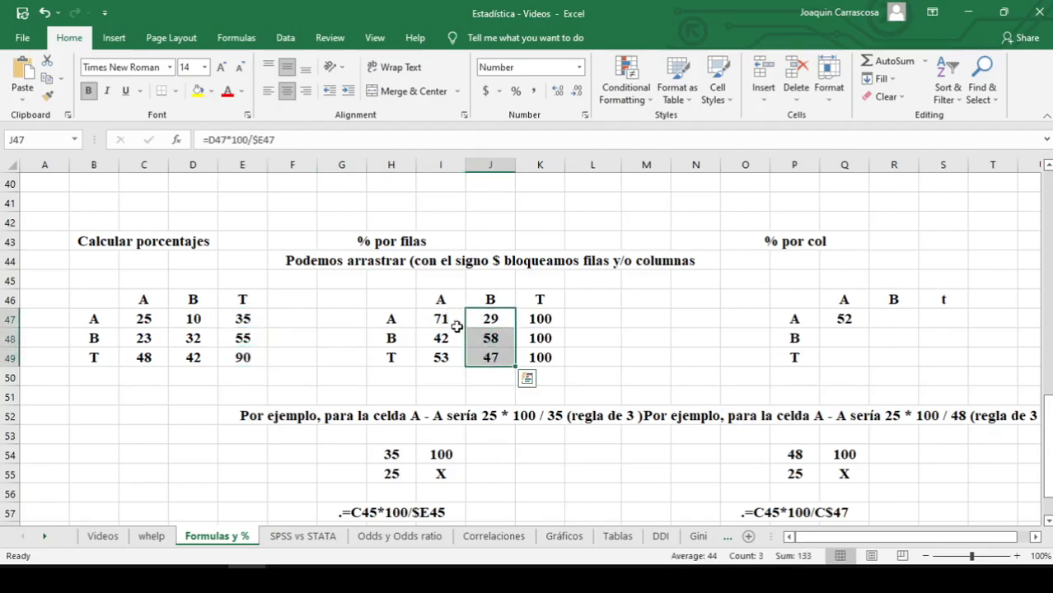
left_click(456, 322)
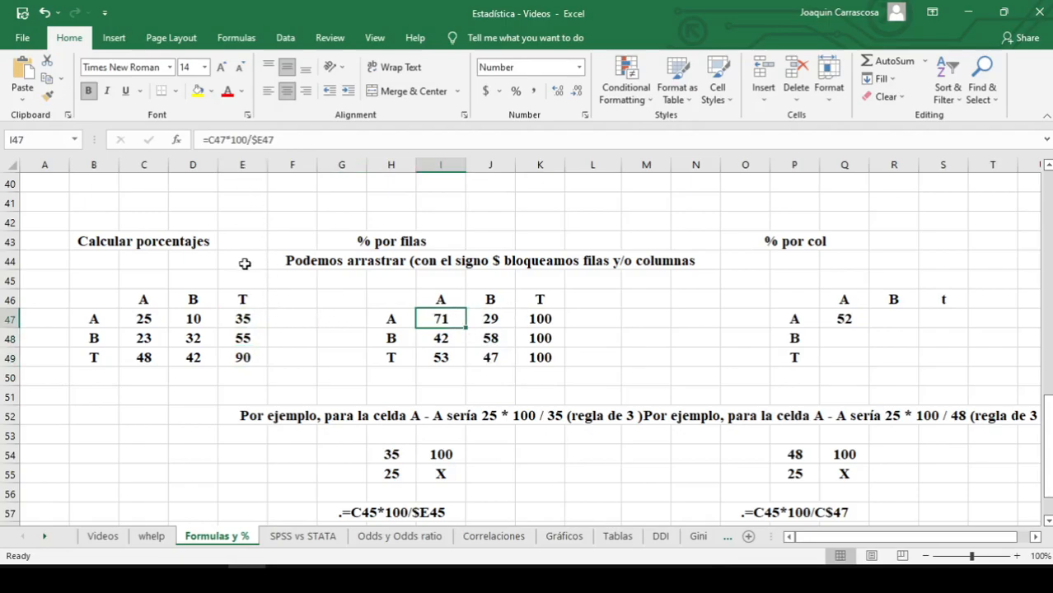
Step: Examine the copied formulas in J47:J49 of the % por filas table, focusing on the locked column E reference
left_click(490, 307)
key("Down")
key("Down")
key("Down")
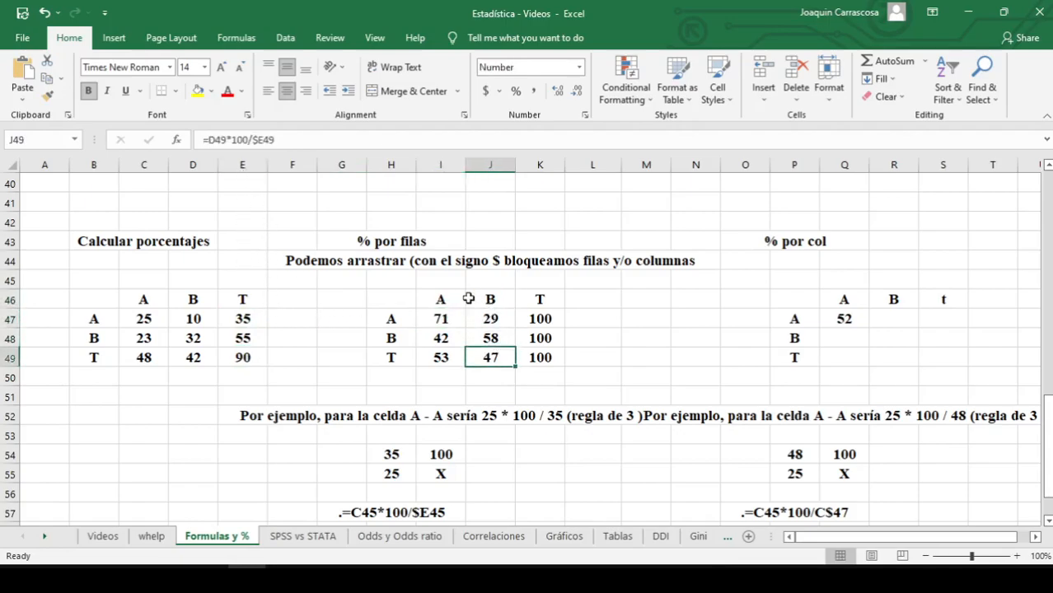
left_click(262, 142)
left_click_drag(258, 144, 252, 143)
key("Return")
left_click_drag(478, 315, 489, 354)
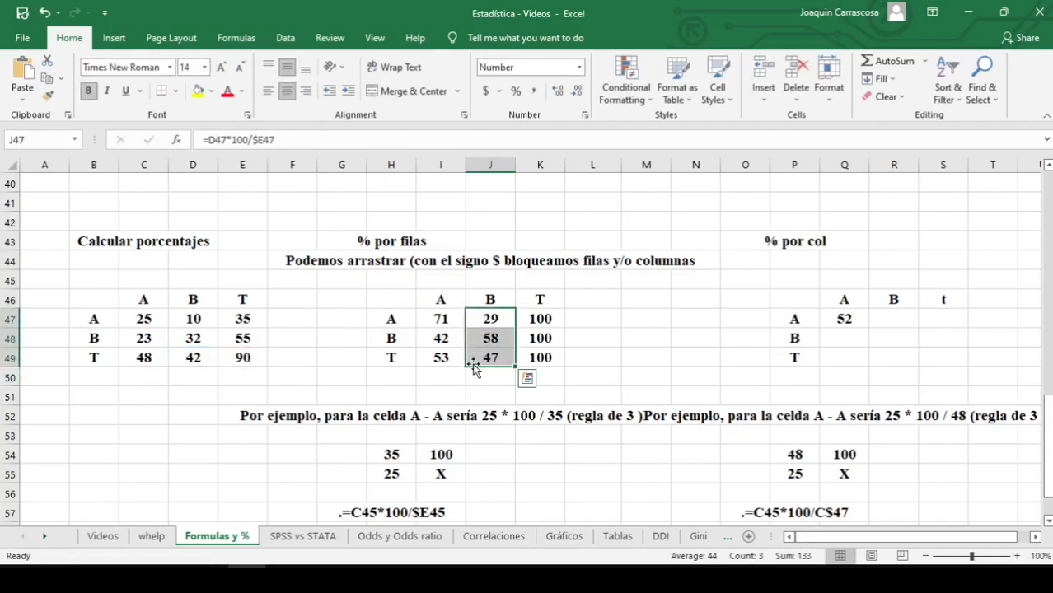
left_click(462, 361)
left_click(614, 353)
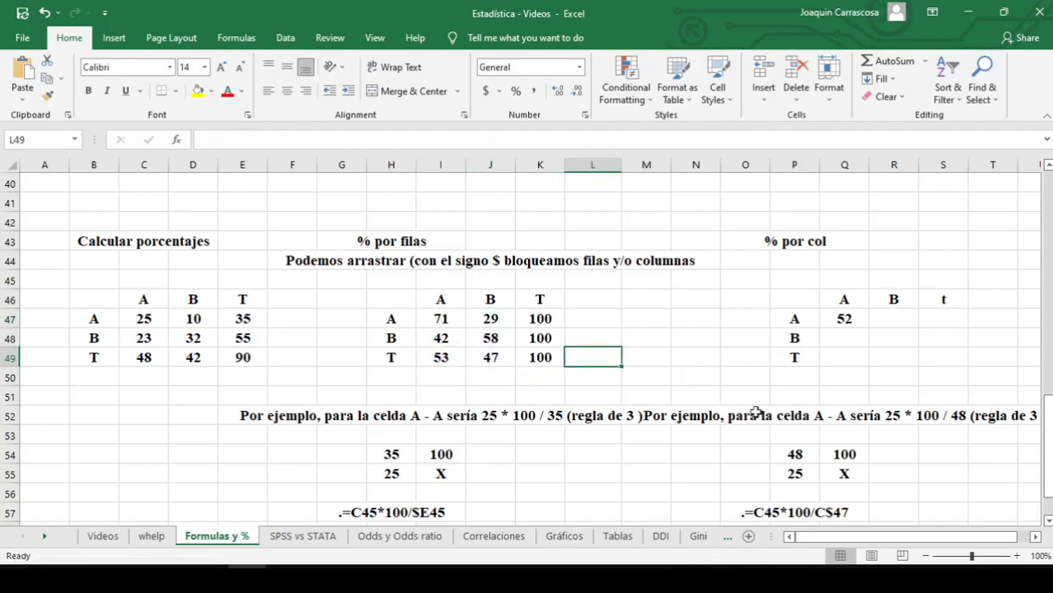
Step: Examine the % por col formula in Q47 against the count in C47, the total in C49 and the rule-of-three example in P54:Q55
left_click(853, 321)
double_click(853, 323)
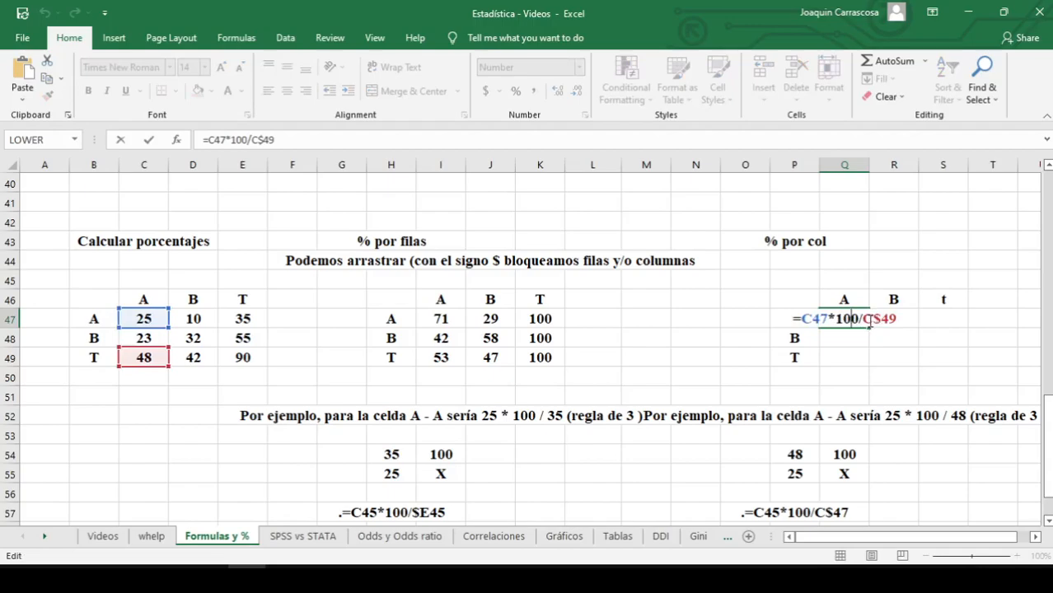
left_click_drag(875, 323, 897, 319)
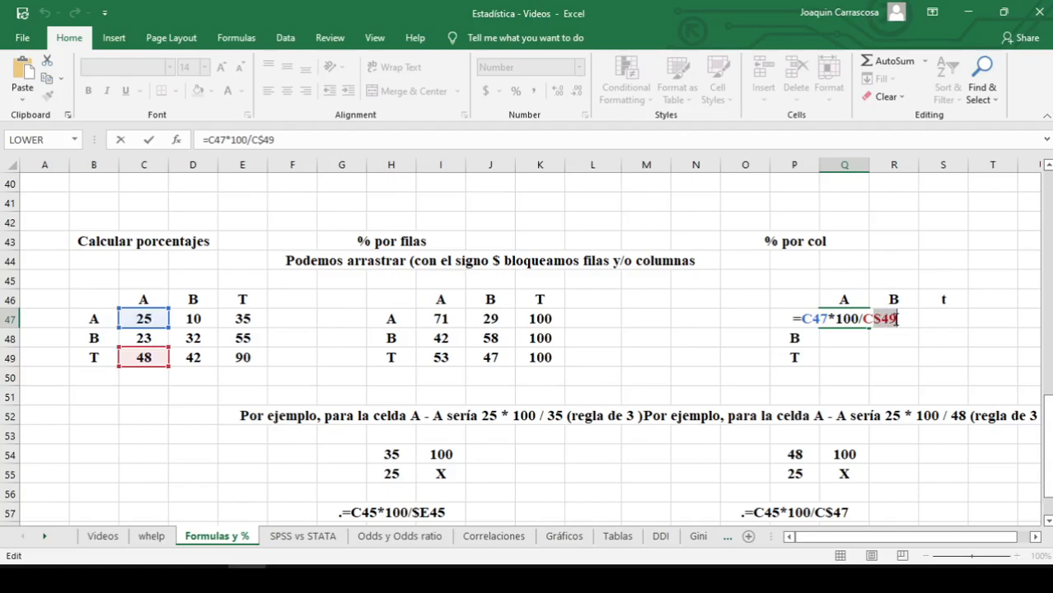
key("Return")
left_click(859, 318)
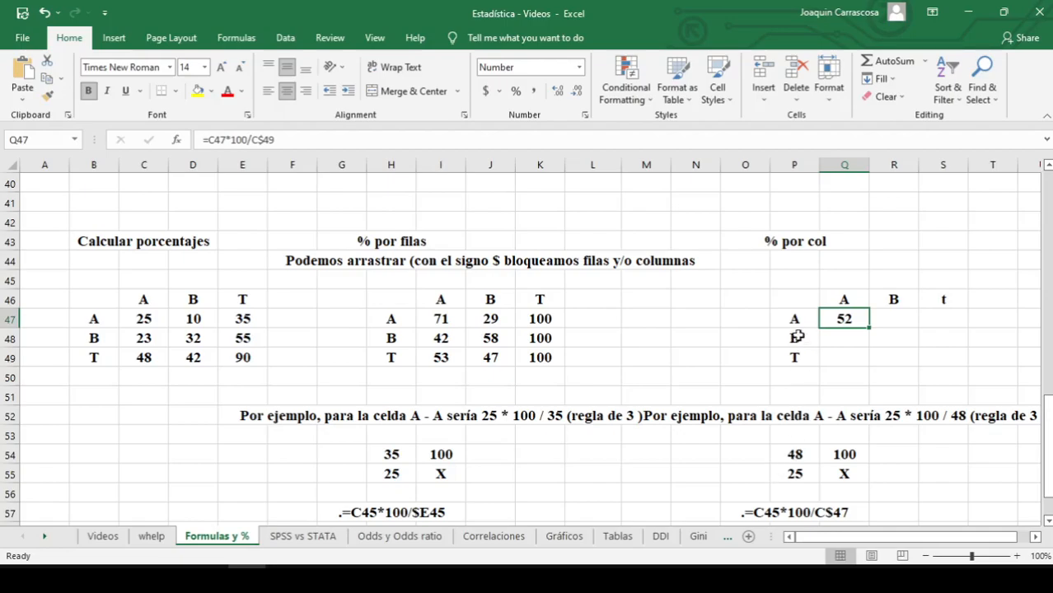
left_click(162, 320)
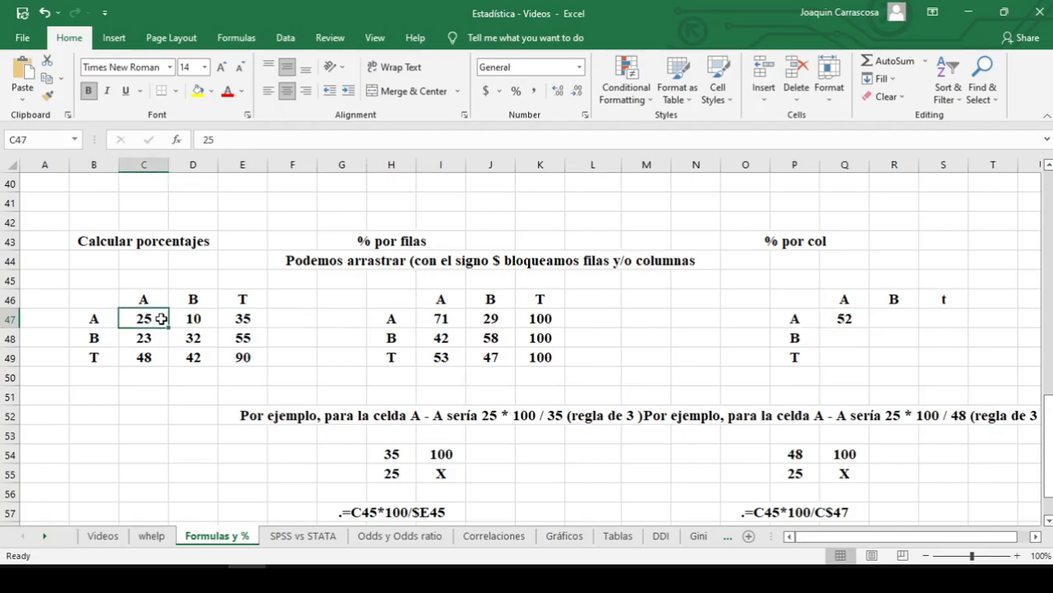
left_click(798, 474)
left_click(848, 453)
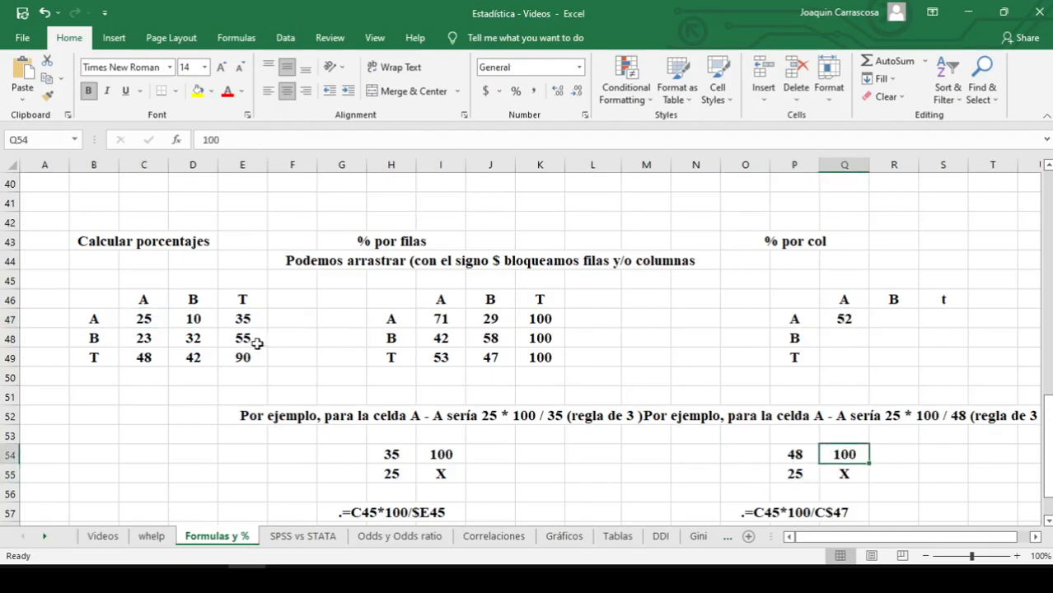
left_click(162, 352)
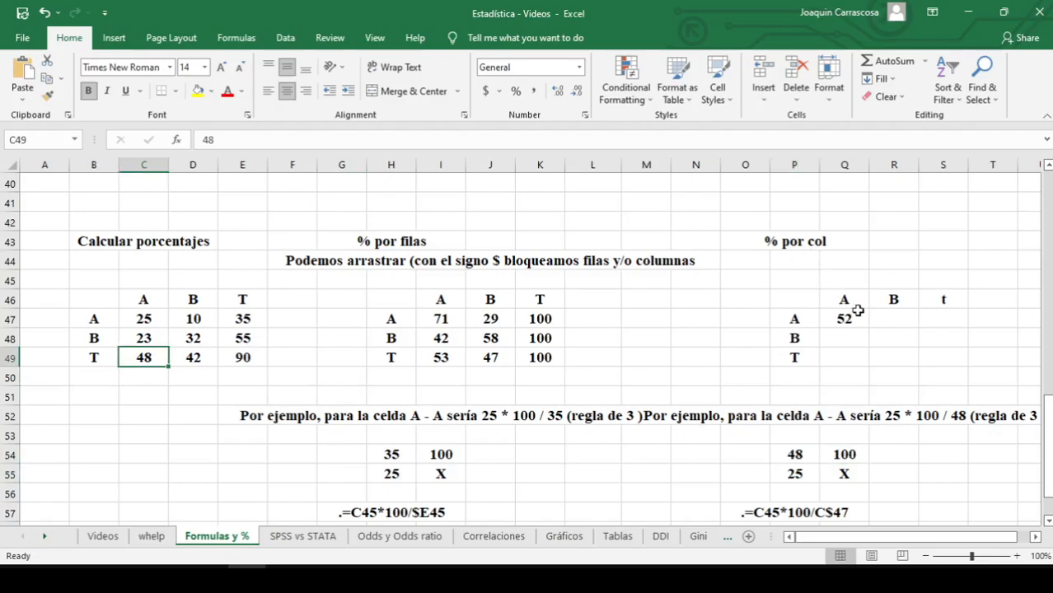
Step: Autofill the column-percentage formula =C47*100/C$49 from Q47 down to Q49 and across to S49, and review columns R and S
left_click(861, 318)
left_click_drag(871, 329, 870, 367)
left_click_drag(850, 323, 849, 356)
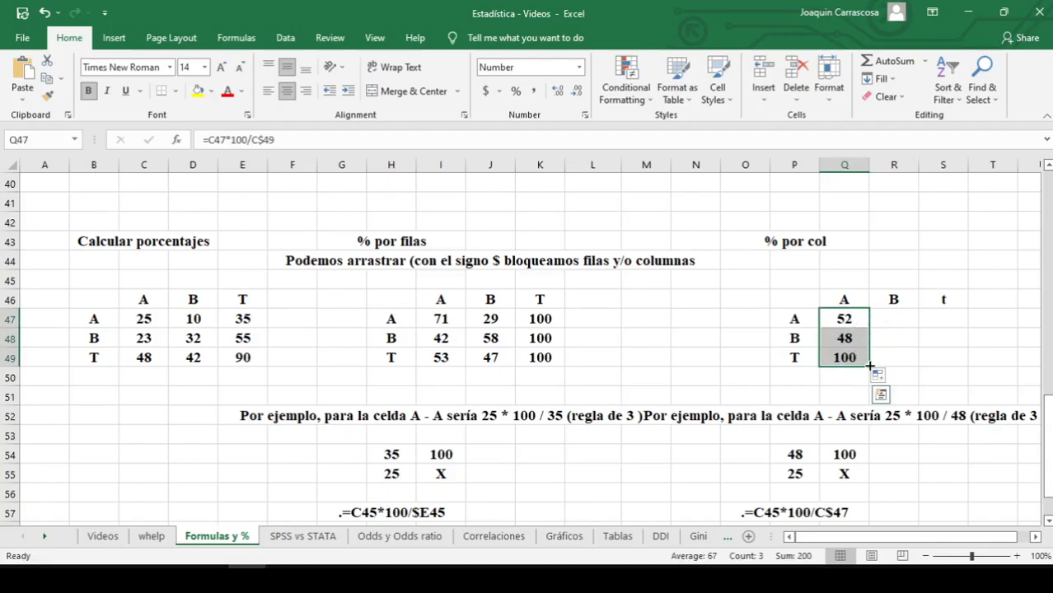
left_click_drag(870, 365, 956, 360)
left_click_drag(916, 322, 906, 361)
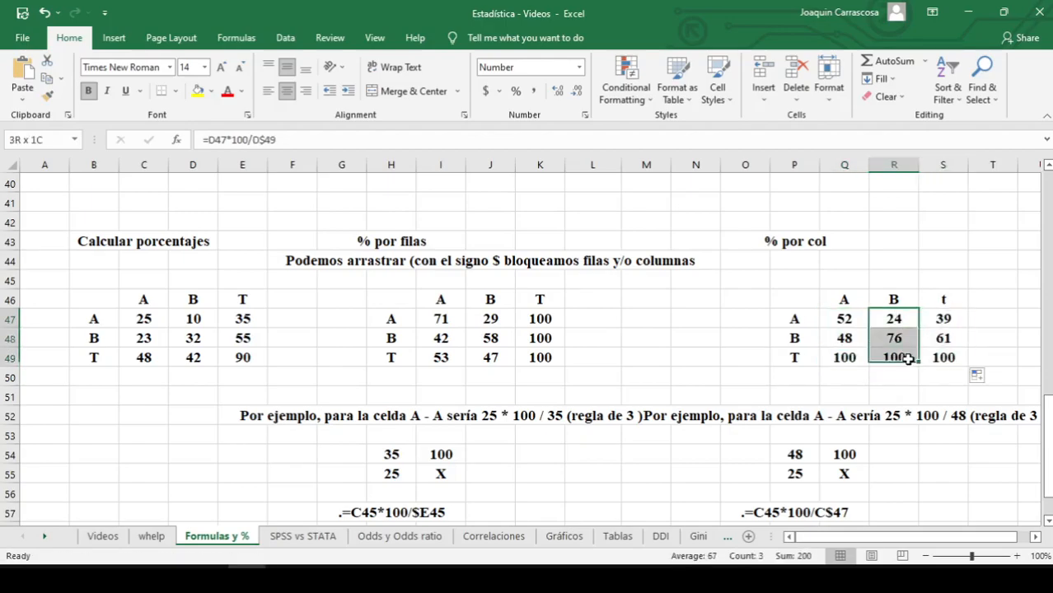
left_click_drag(937, 323, 948, 366)
Step: Check the locked-row reference C$49 in Q47's formula and the column total it points to
double_click(855, 318)
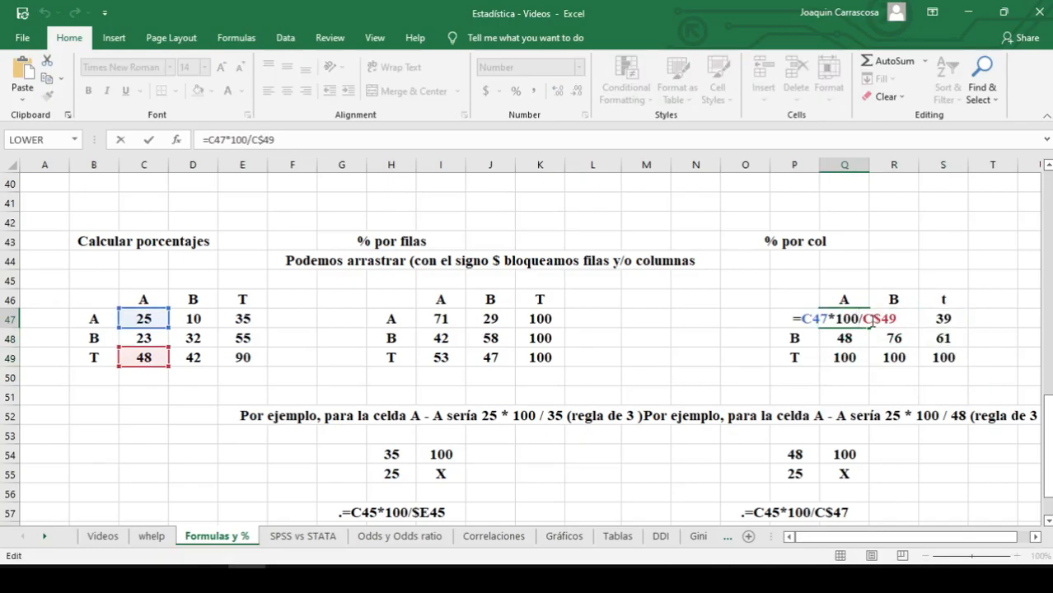
double_click(878, 318)
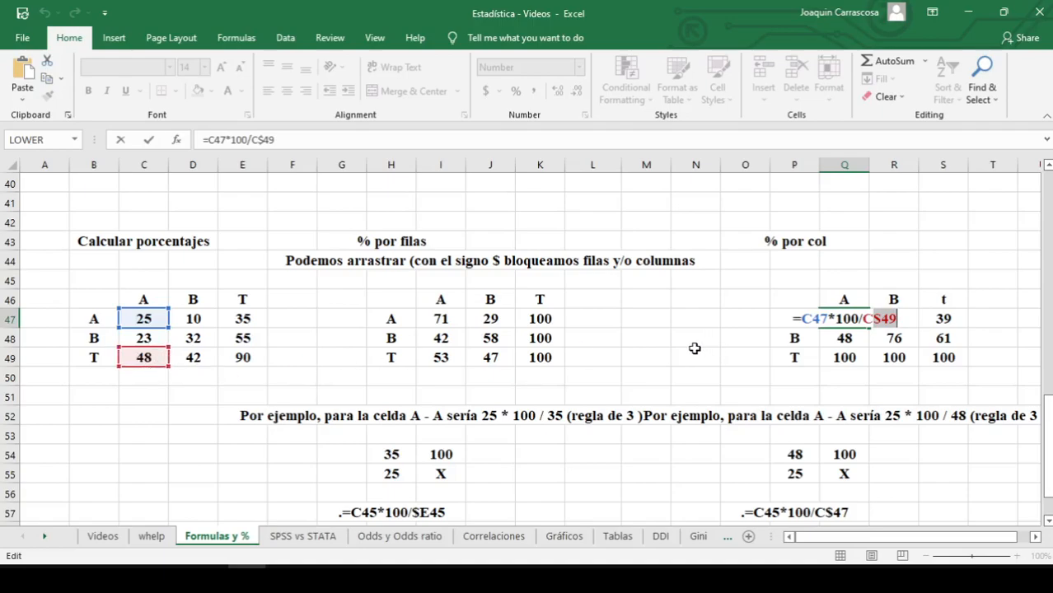
key("Return")
left_click(145, 353)
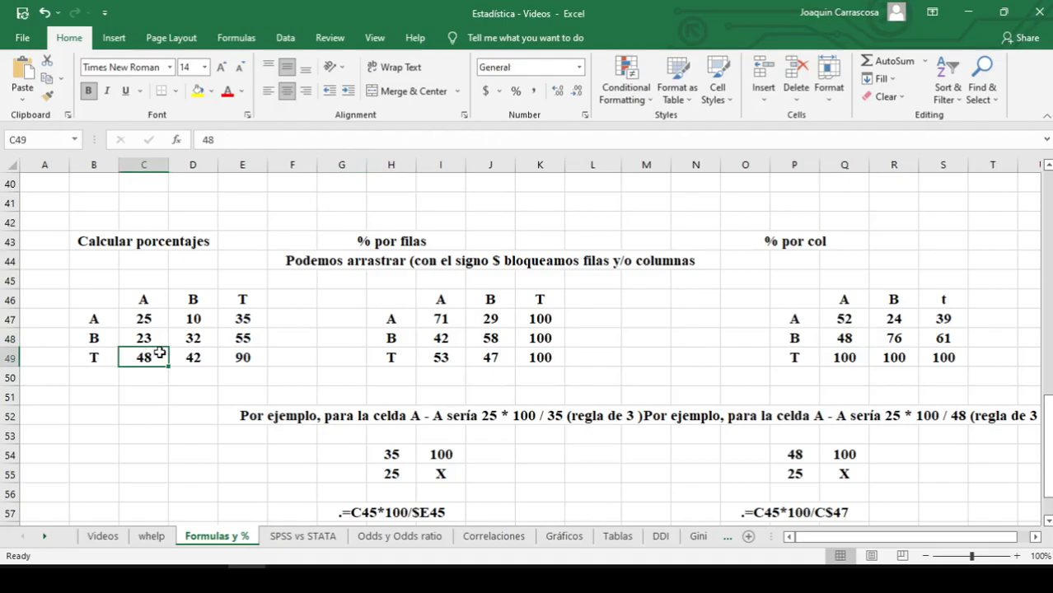
Step: Compare columns A and B of the % por col table with the same columns of the Calcular porcentajes counts, including Q47's formula
left_click_drag(846, 315, 831, 351)
left_click(840, 317)
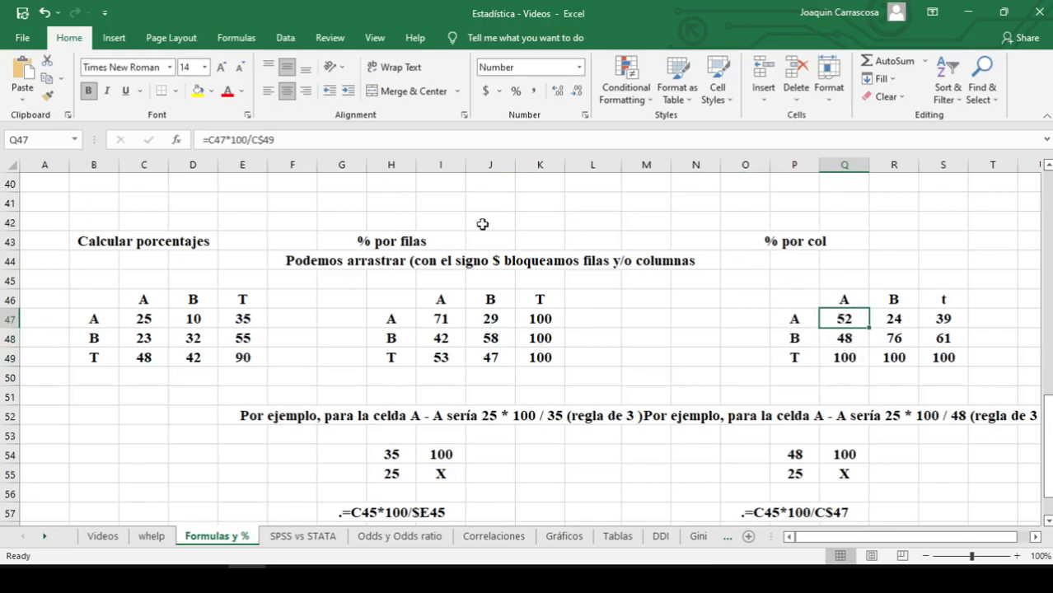
mouse_move(844, 357)
left_mouse_down()
mouse_move(844, 299)
mouse_move(857, 354)
left_mouse_up()
left_click(147, 356)
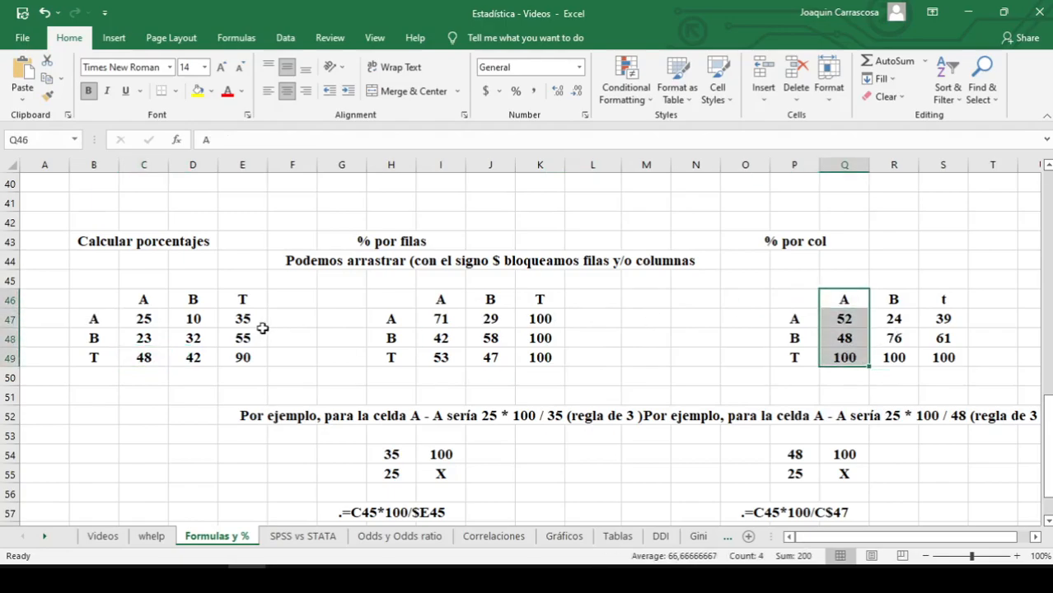
left_click_drag(193, 301, 193, 357)
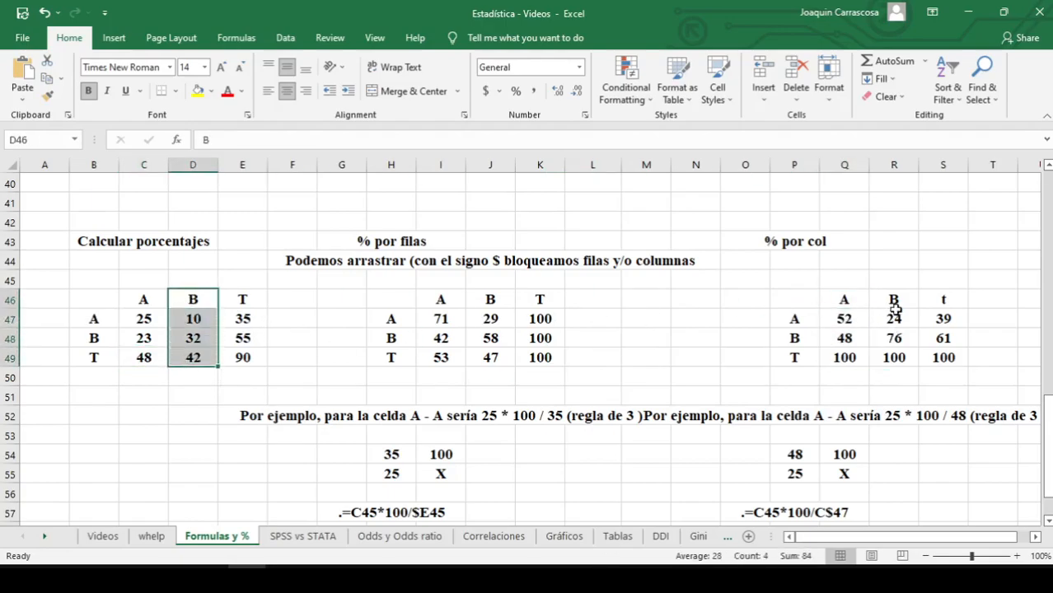
left_click_drag(895, 302, 897, 357)
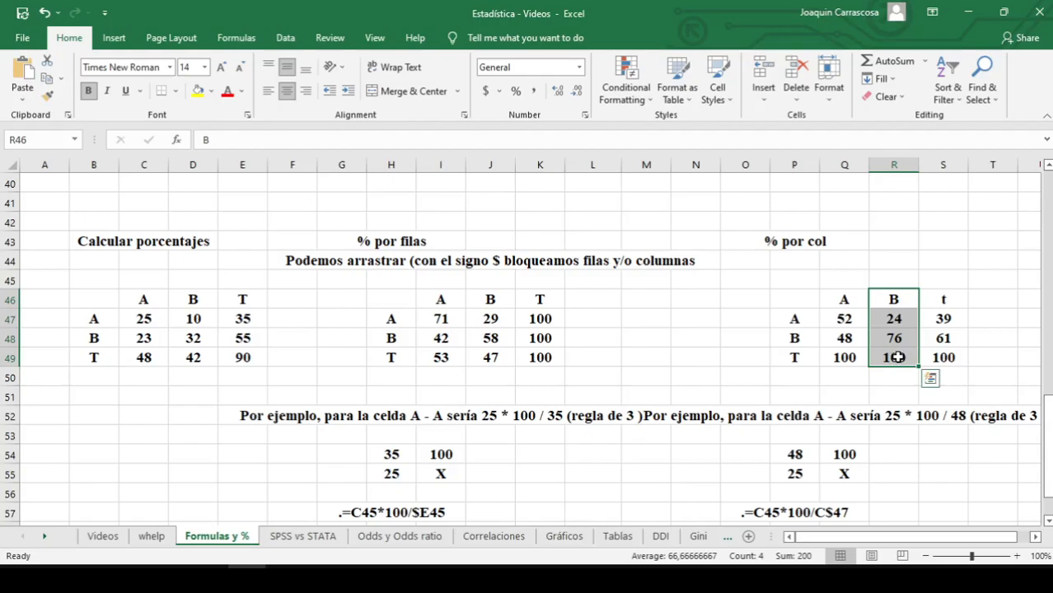
scroll(915, 310, "down", 2)
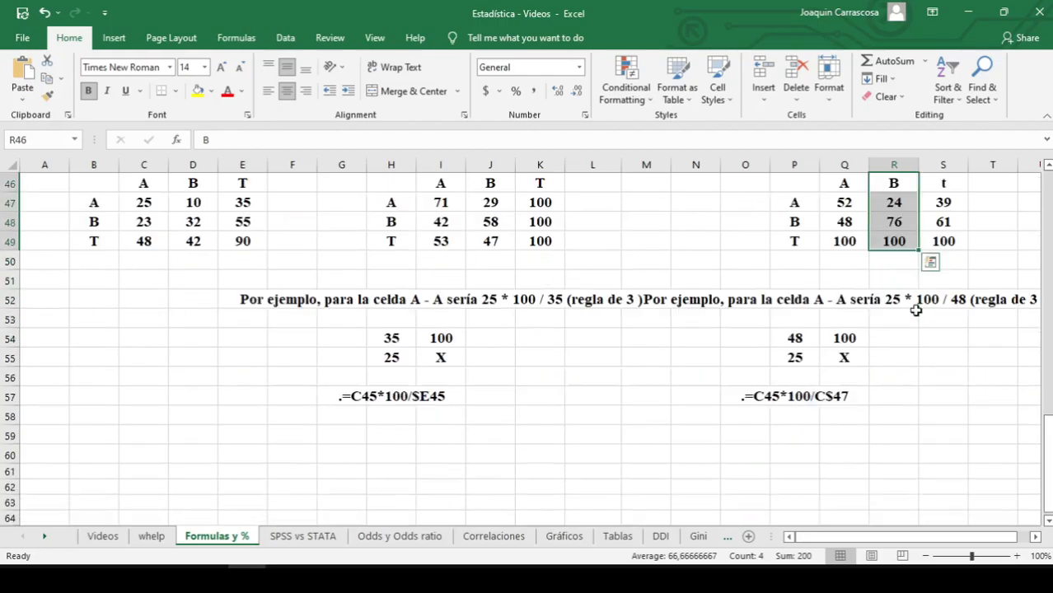
left_click(211, 455)
scroll(216, 453, "up", 2)
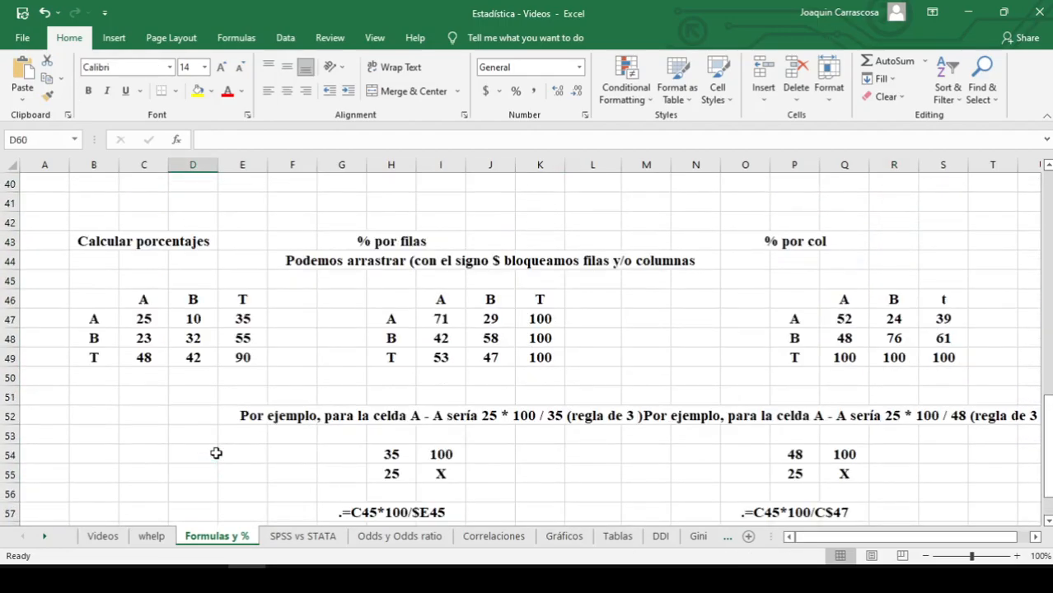